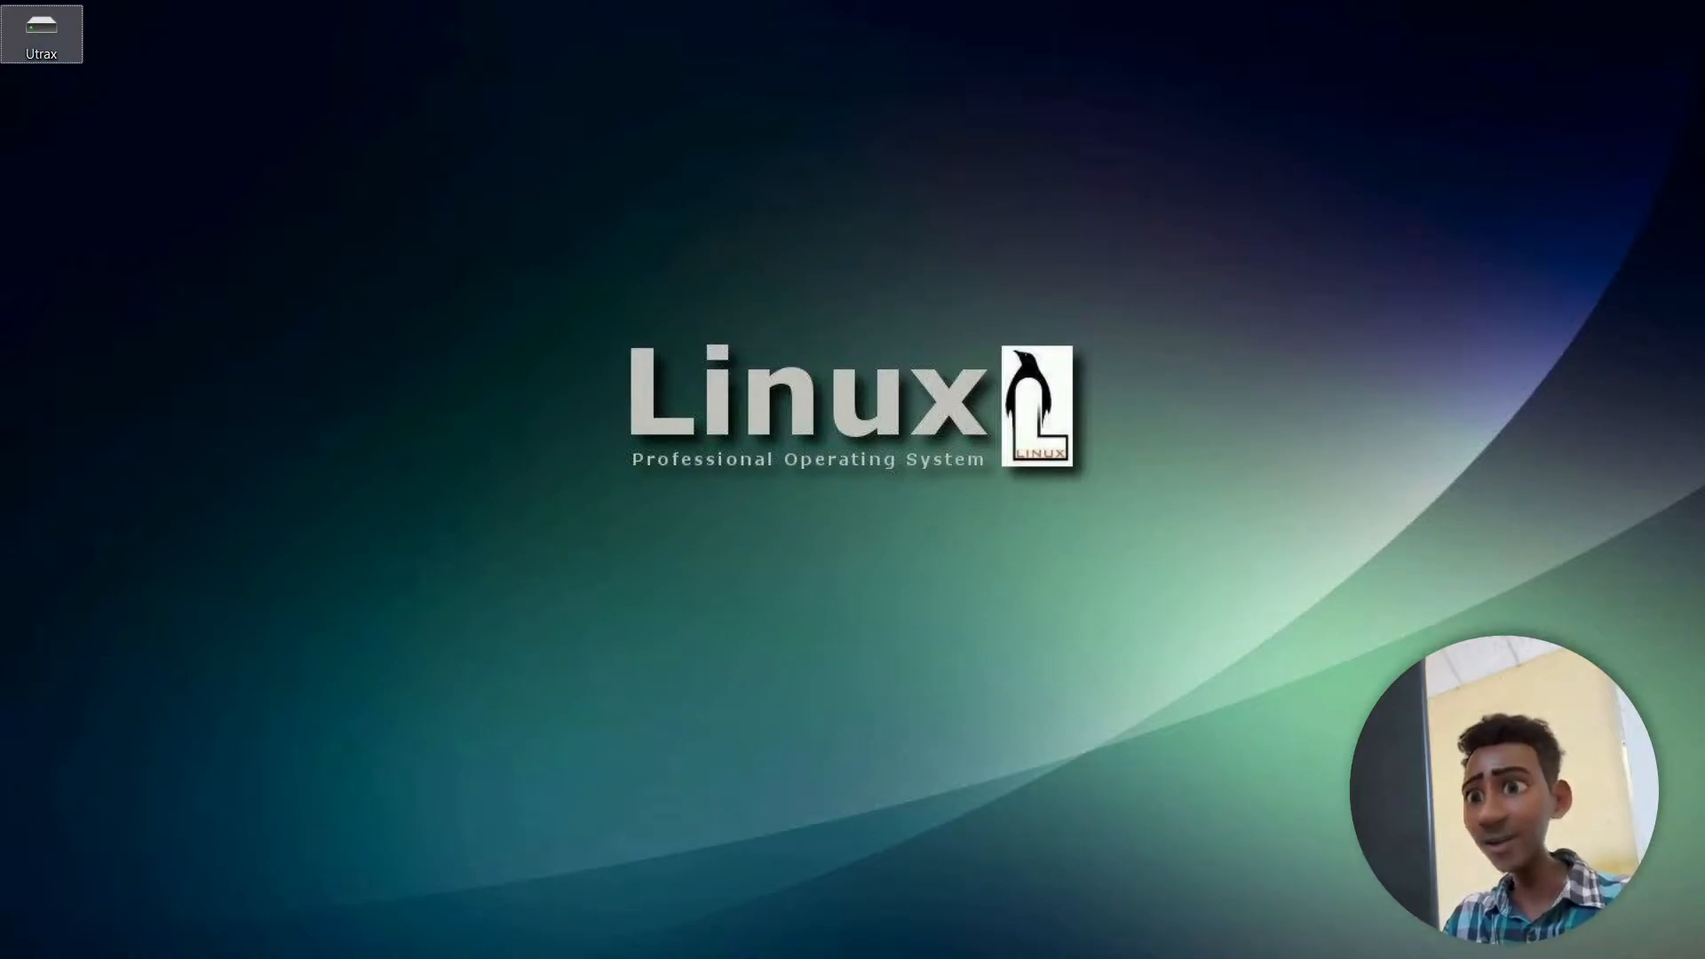
- Launch Burp Suite with the burp batch file in the burp_suite_pro_v2021.10 folder and minimize the windows covering it
{"action": "key", "text": "alt+Tab"}
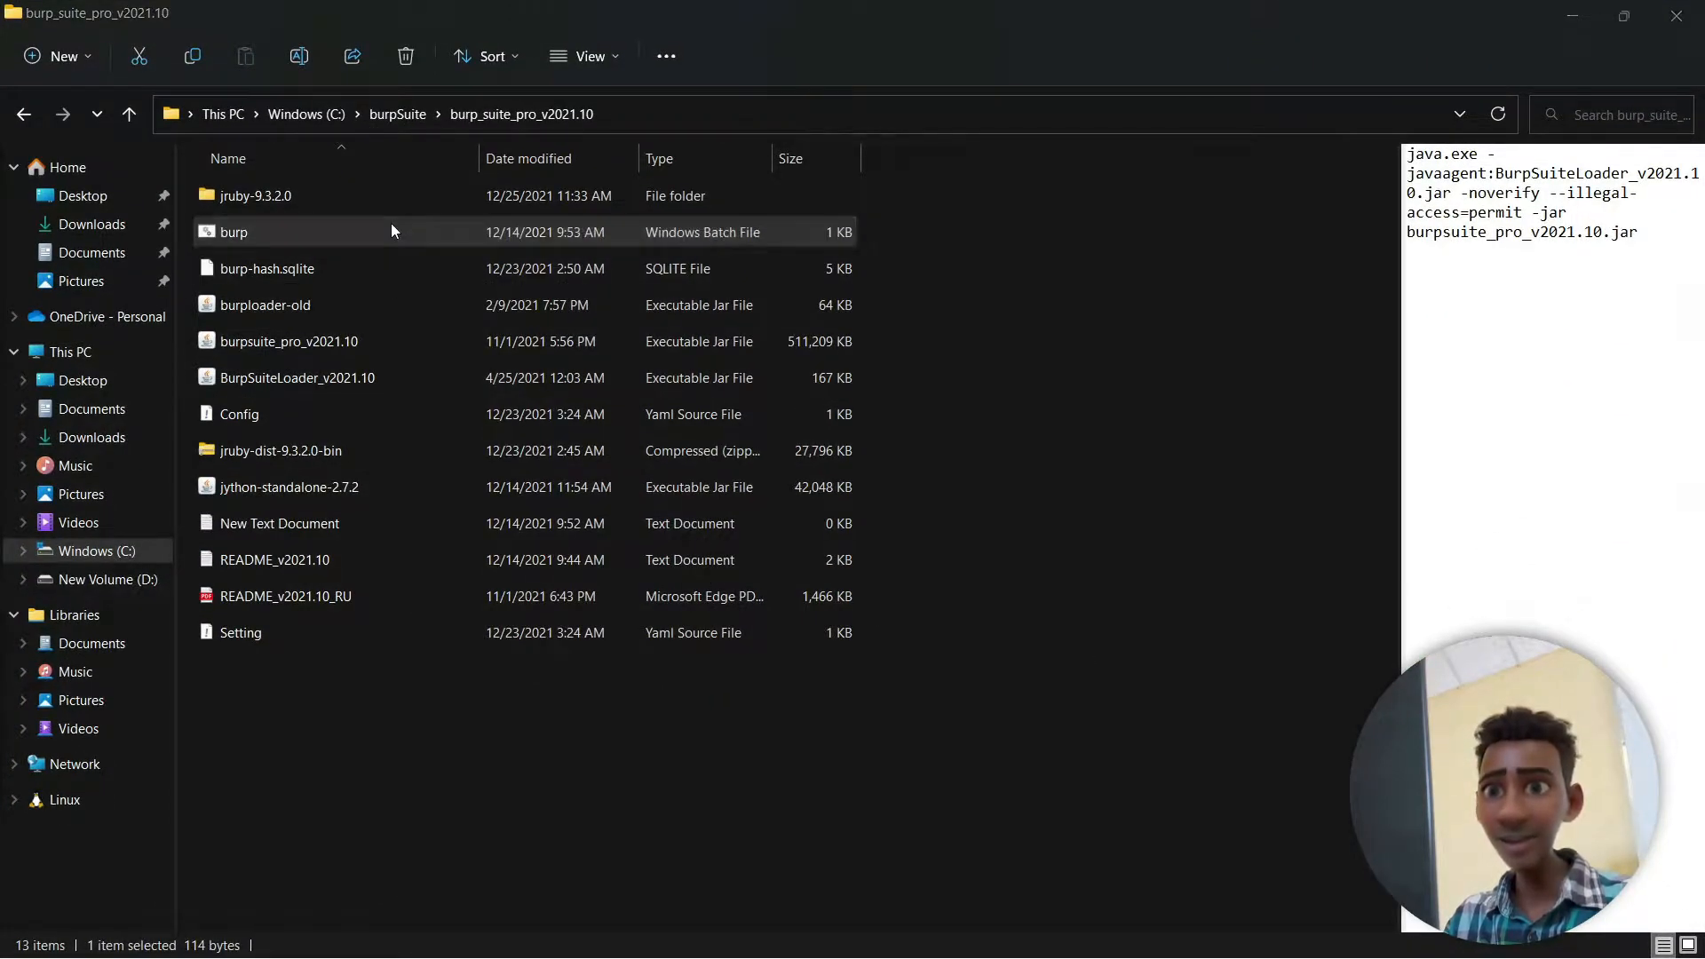
{"action": "double_click", "coordinate": [390, 231]}
{"action": "left_click", "coordinate": [1578, 22]}
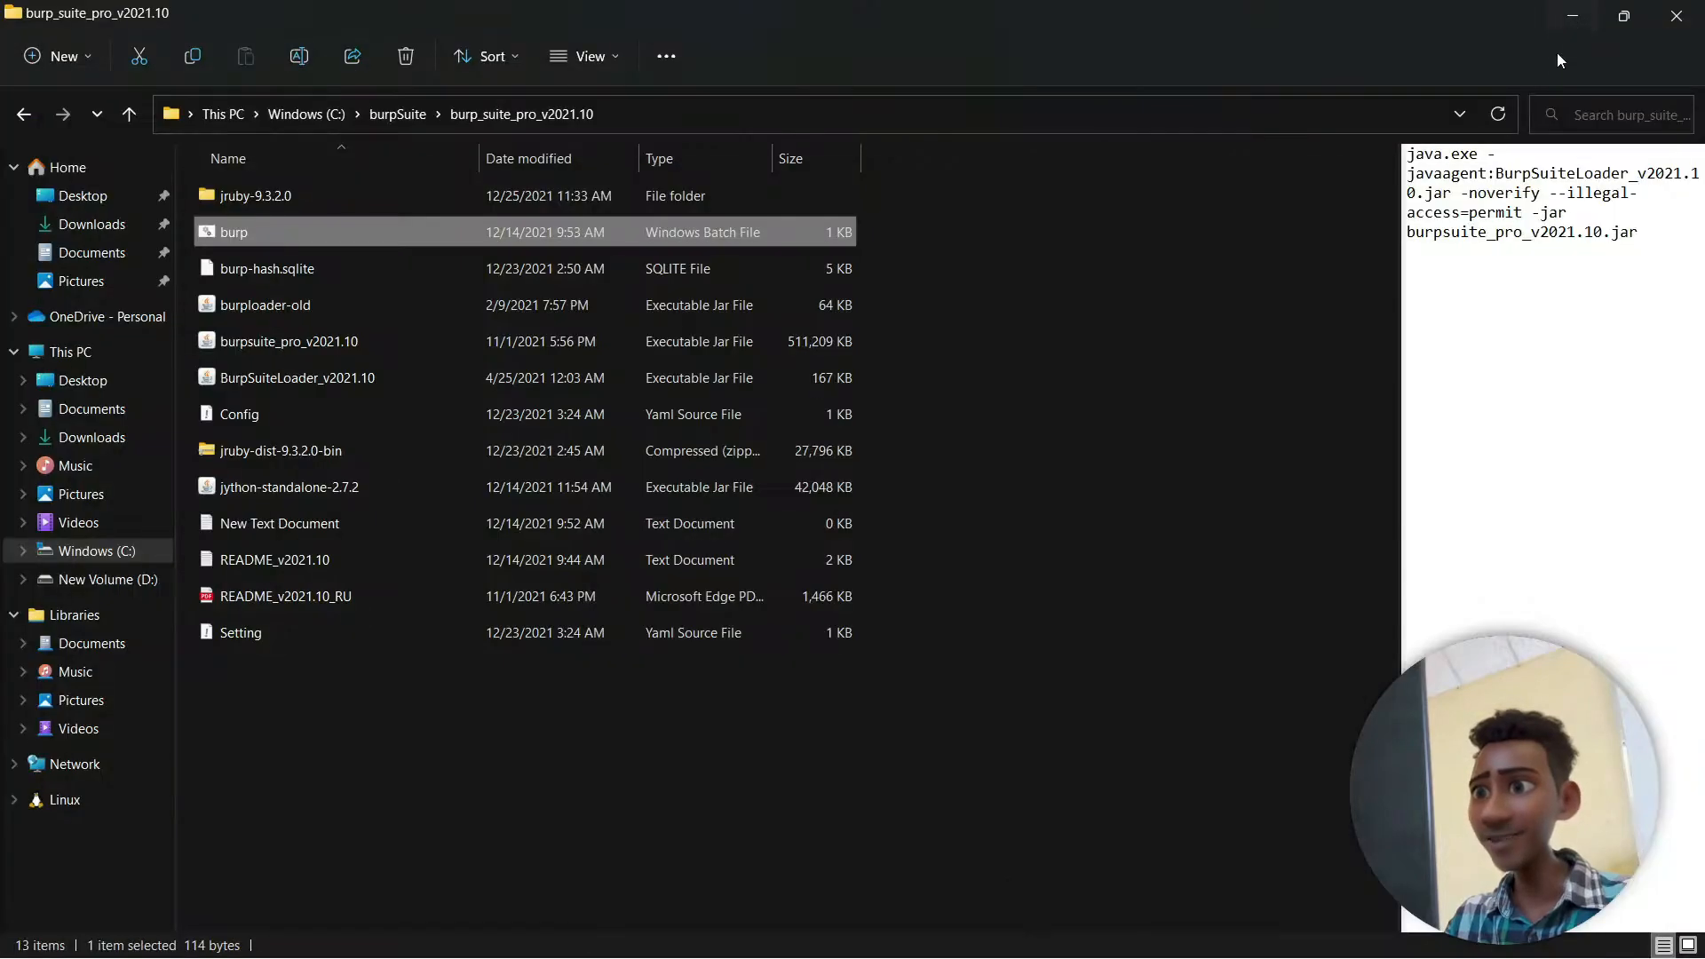
{"action": "left_click", "coordinate": [1573, 13]}
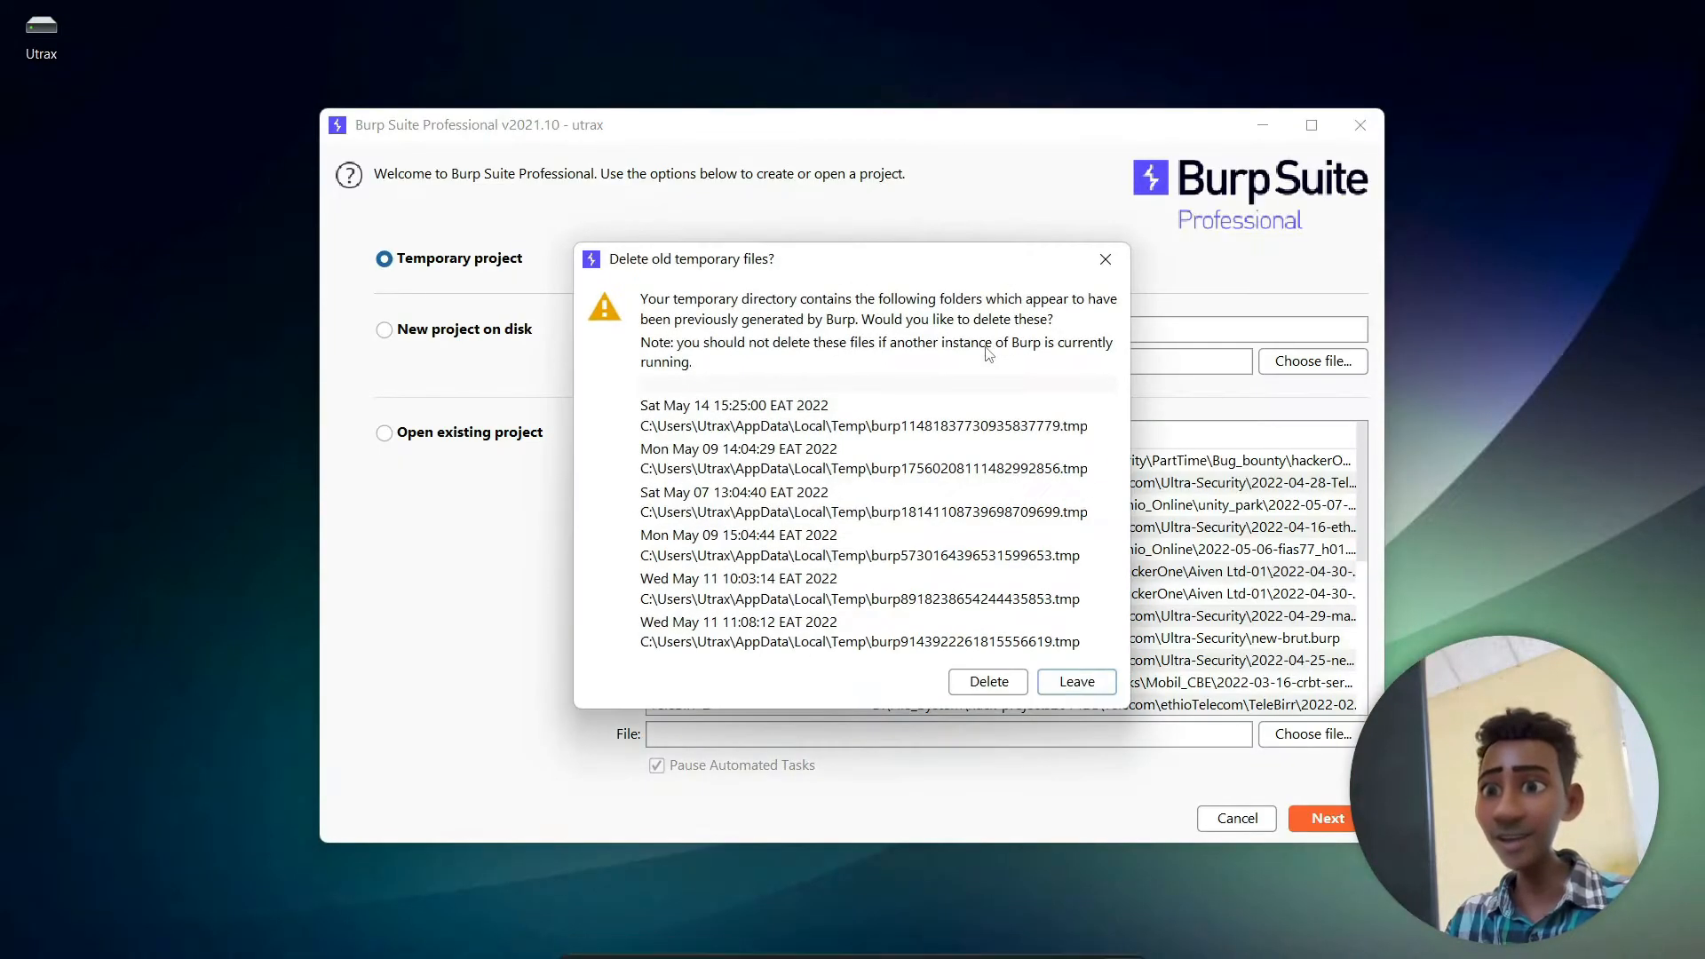
- Keep the old temporary files and start a temporary project with Burp defaults, dismissing the update notice and maximizing the window
{"action": "left_click", "coordinate": [1099, 686]}
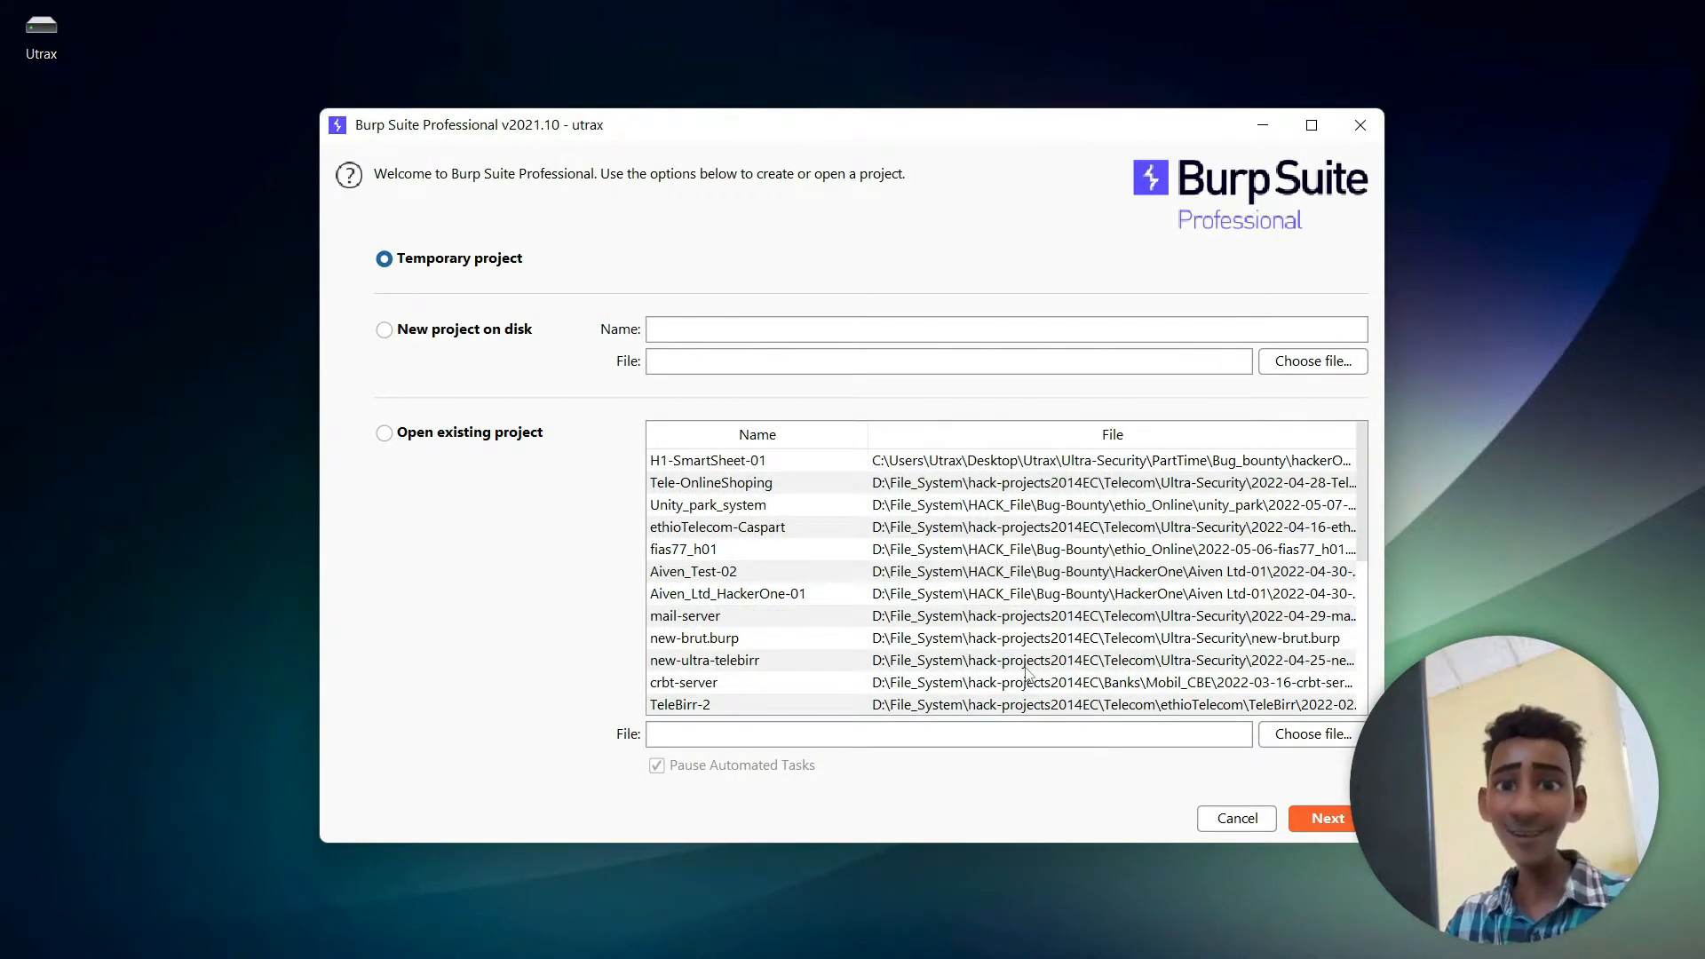
{"action": "left_click", "coordinate": [1328, 818]}
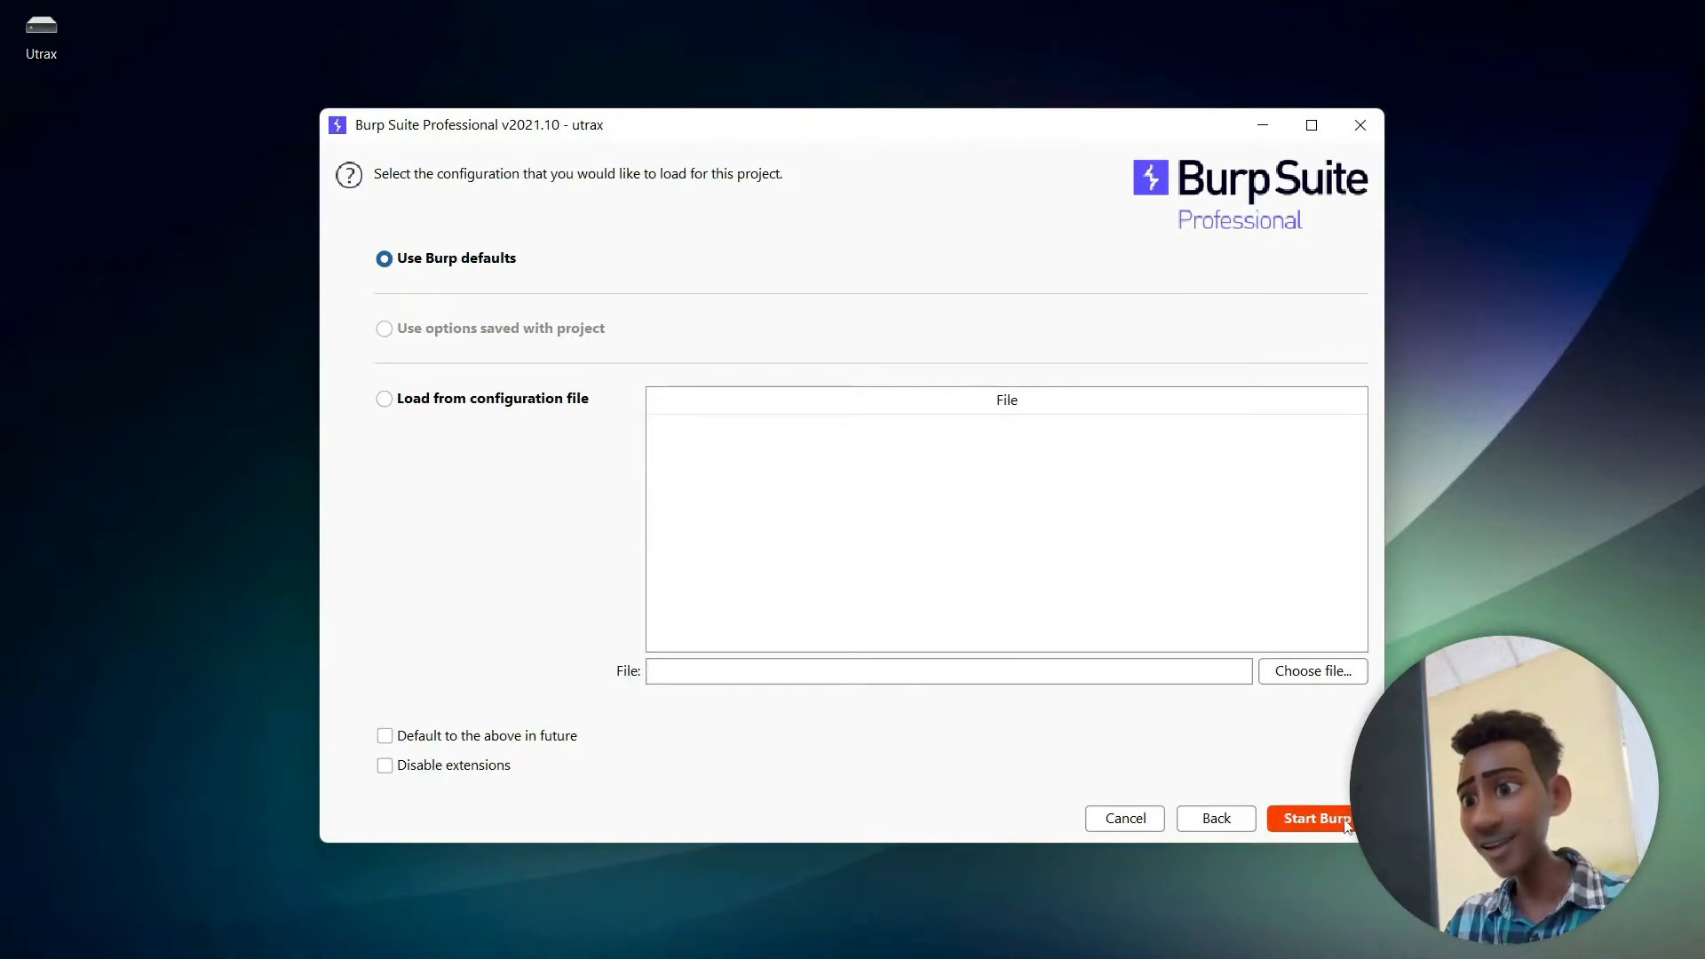
{"action": "left_click", "coordinate": [1347, 823]}
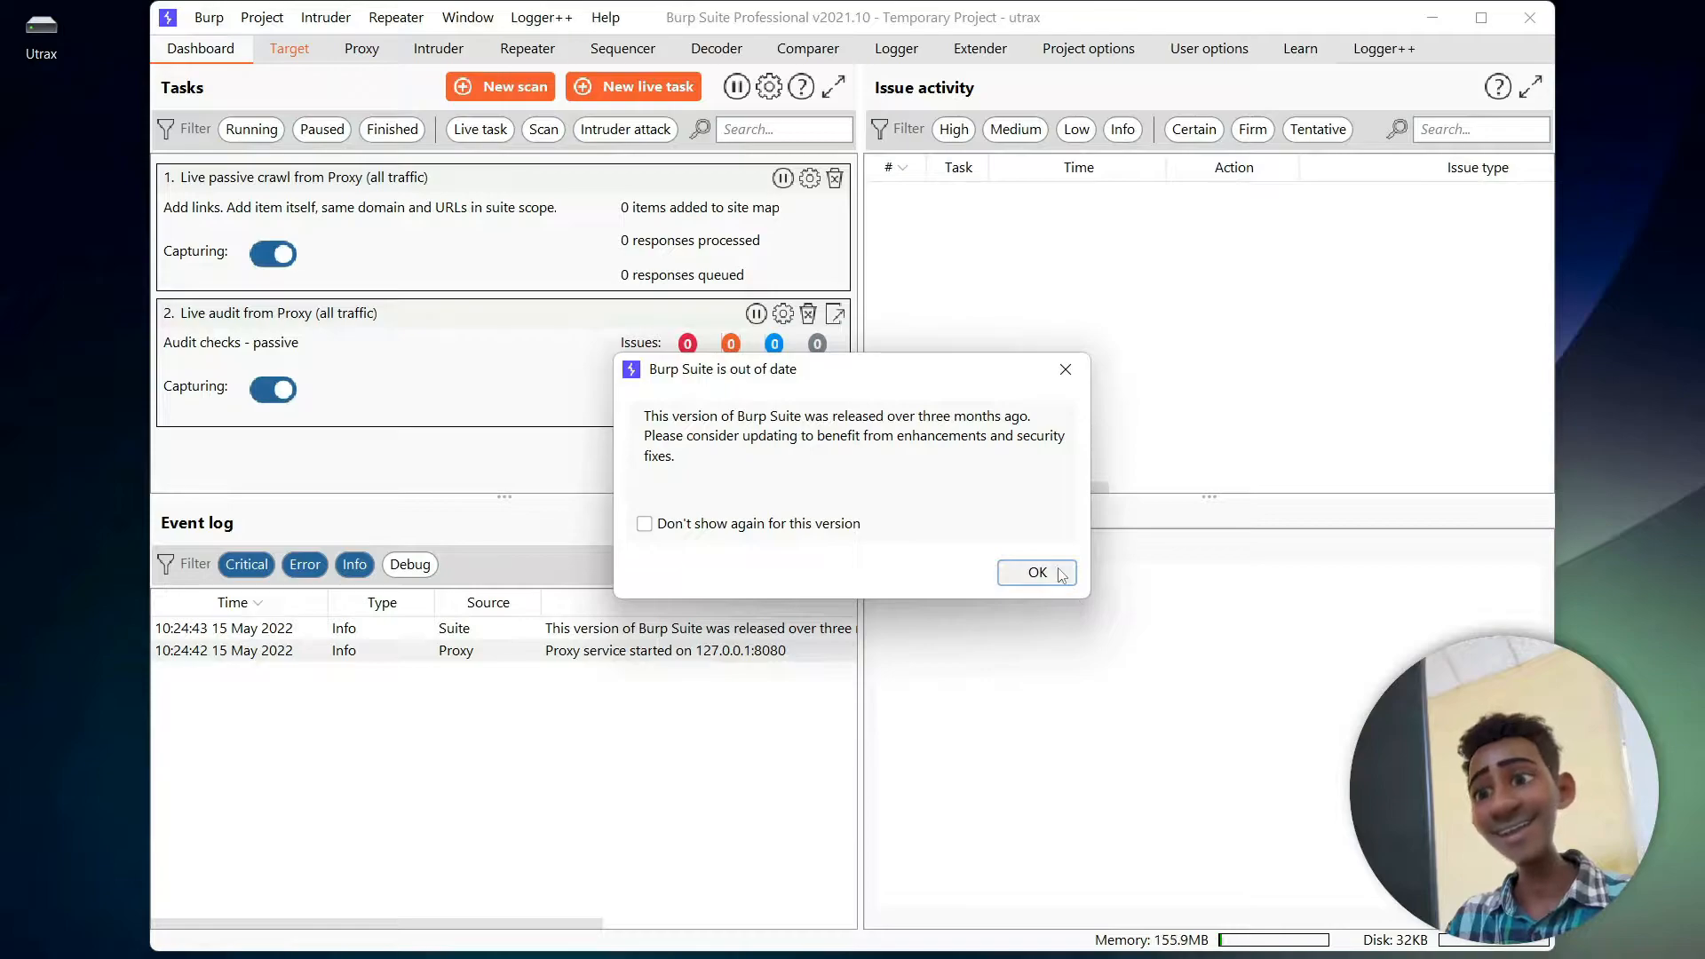
{"action": "left_click", "coordinate": [1038, 573]}
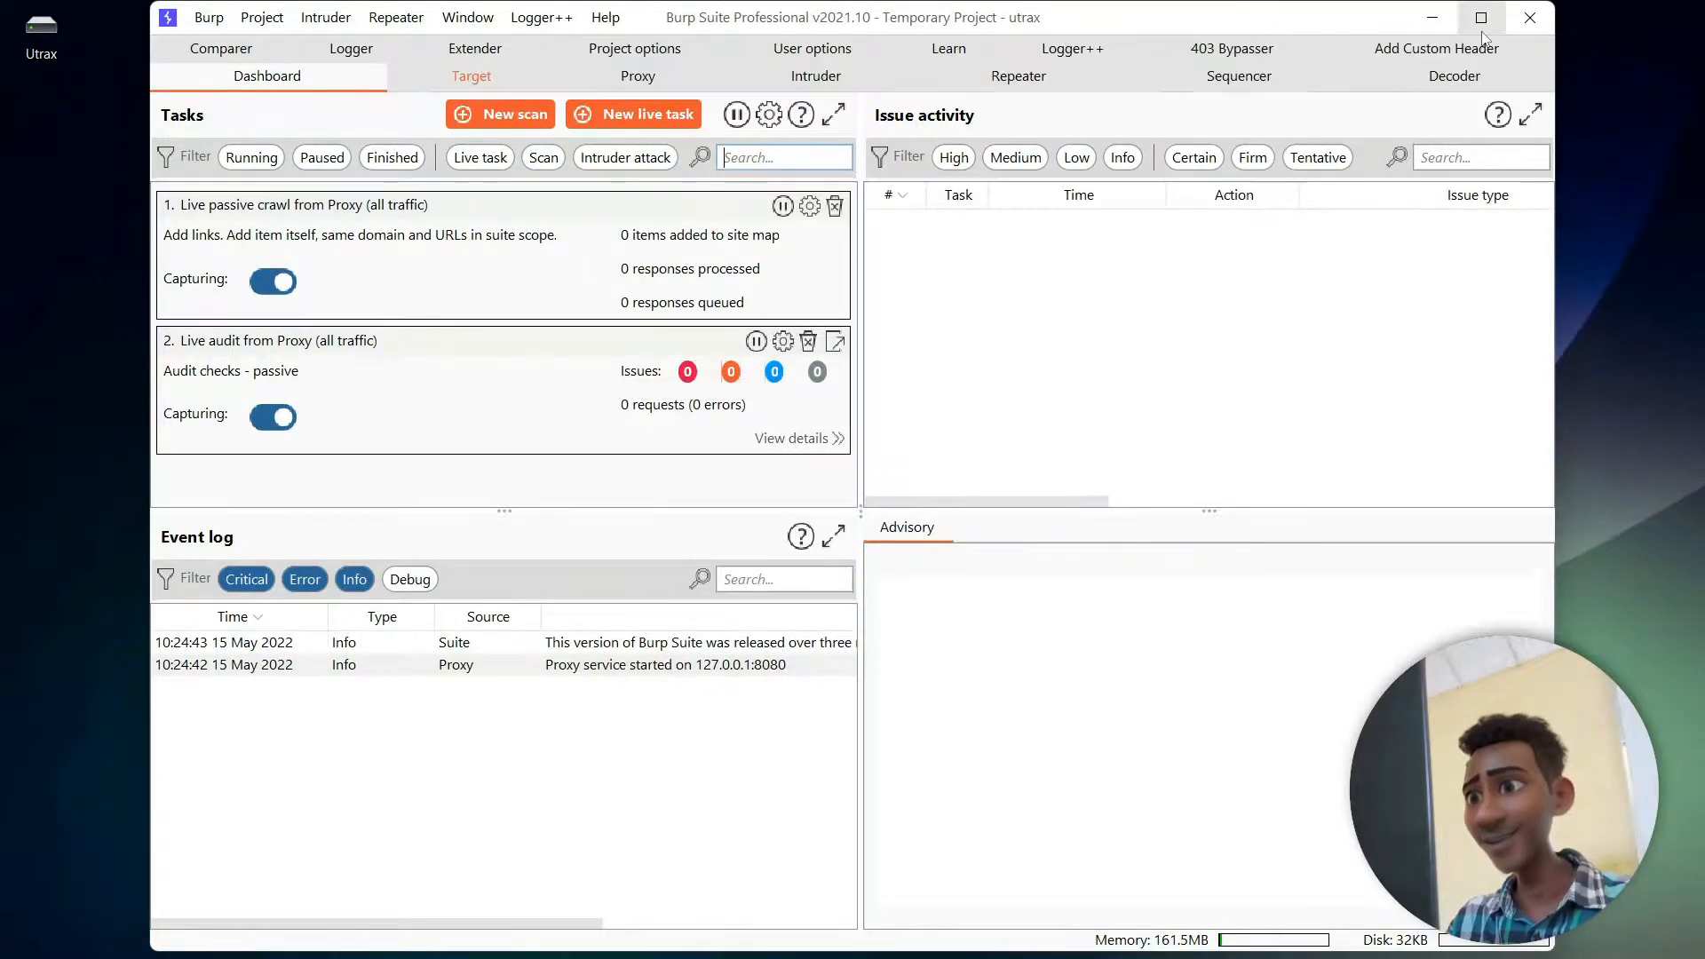
{"action": "left_click", "coordinate": [1480, 17]}
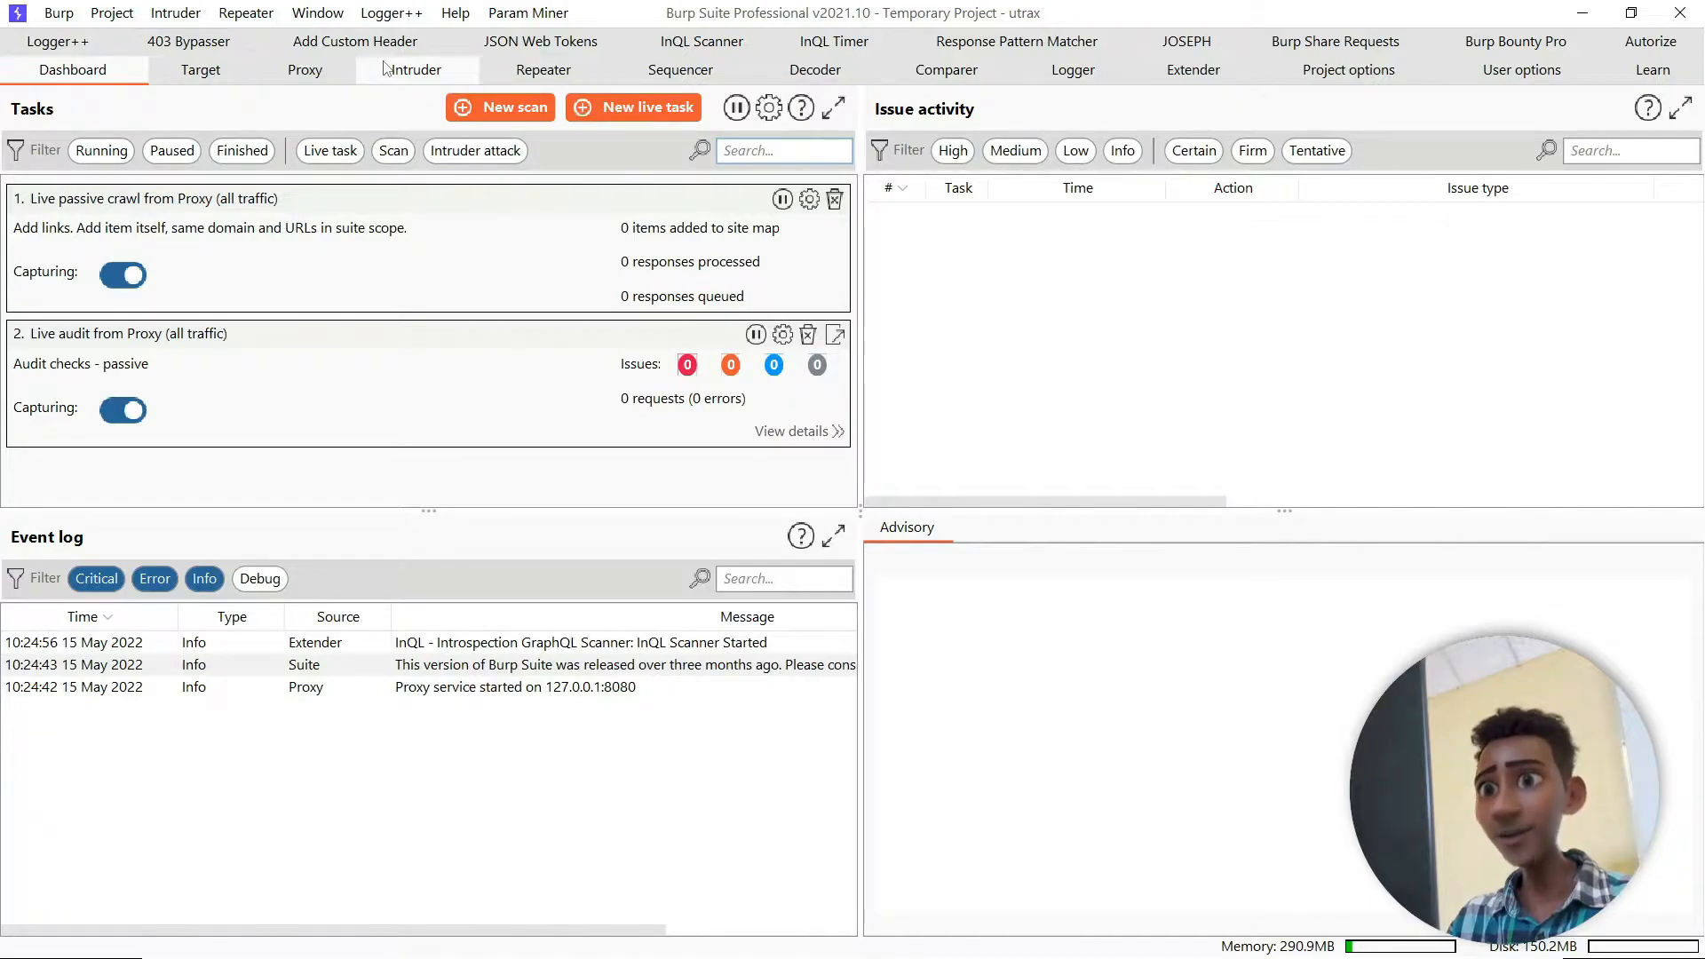
- Turn off proxy interception and open Burp's embedded browser
{"action": "left_click", "coordinate": [312, 78]}
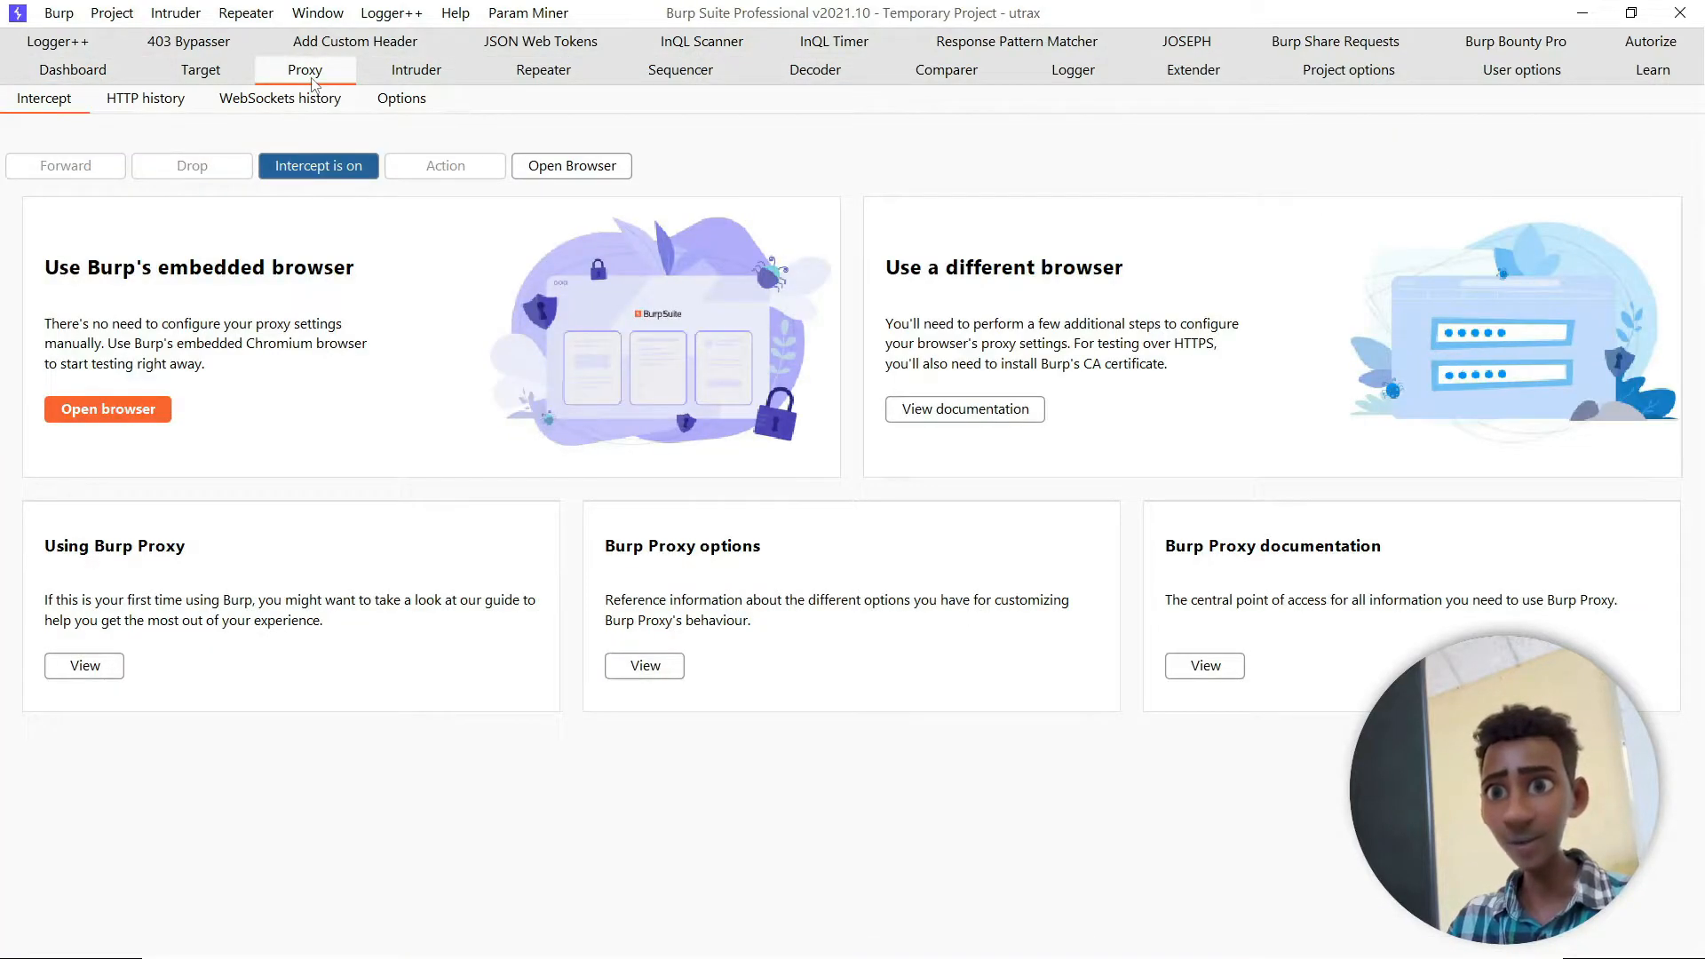
{"action": "left_click", "coordinate": [338, 172]}
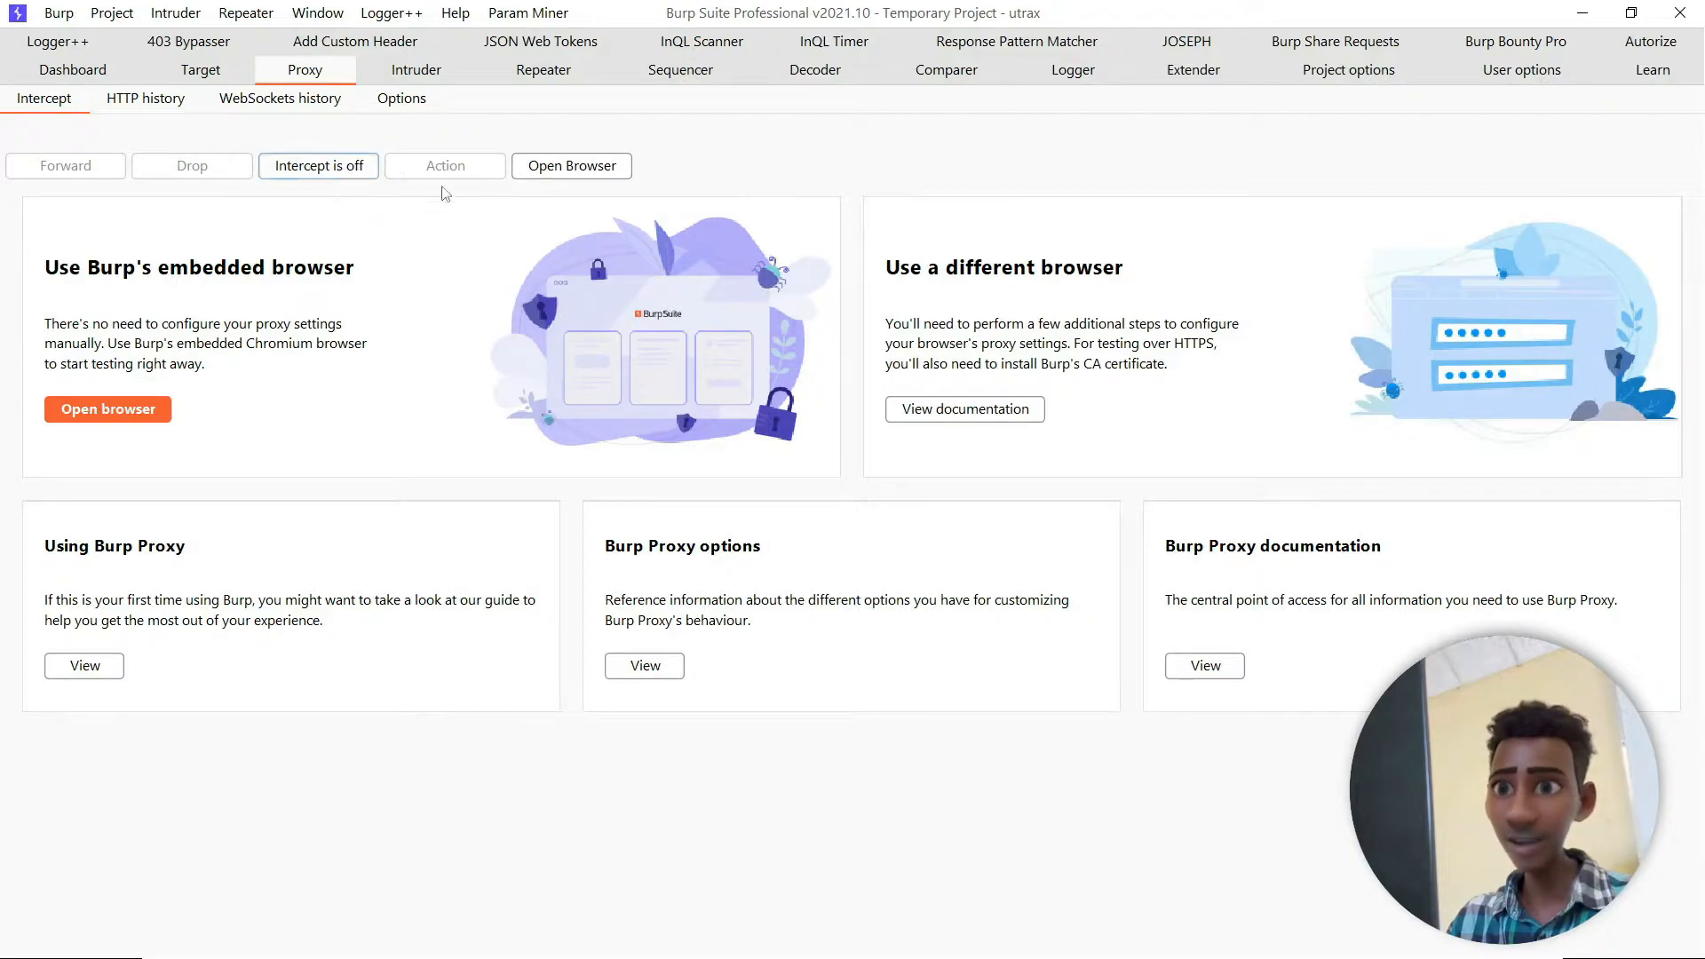
{"action": "left_click", "coordinate": [578, 167]}
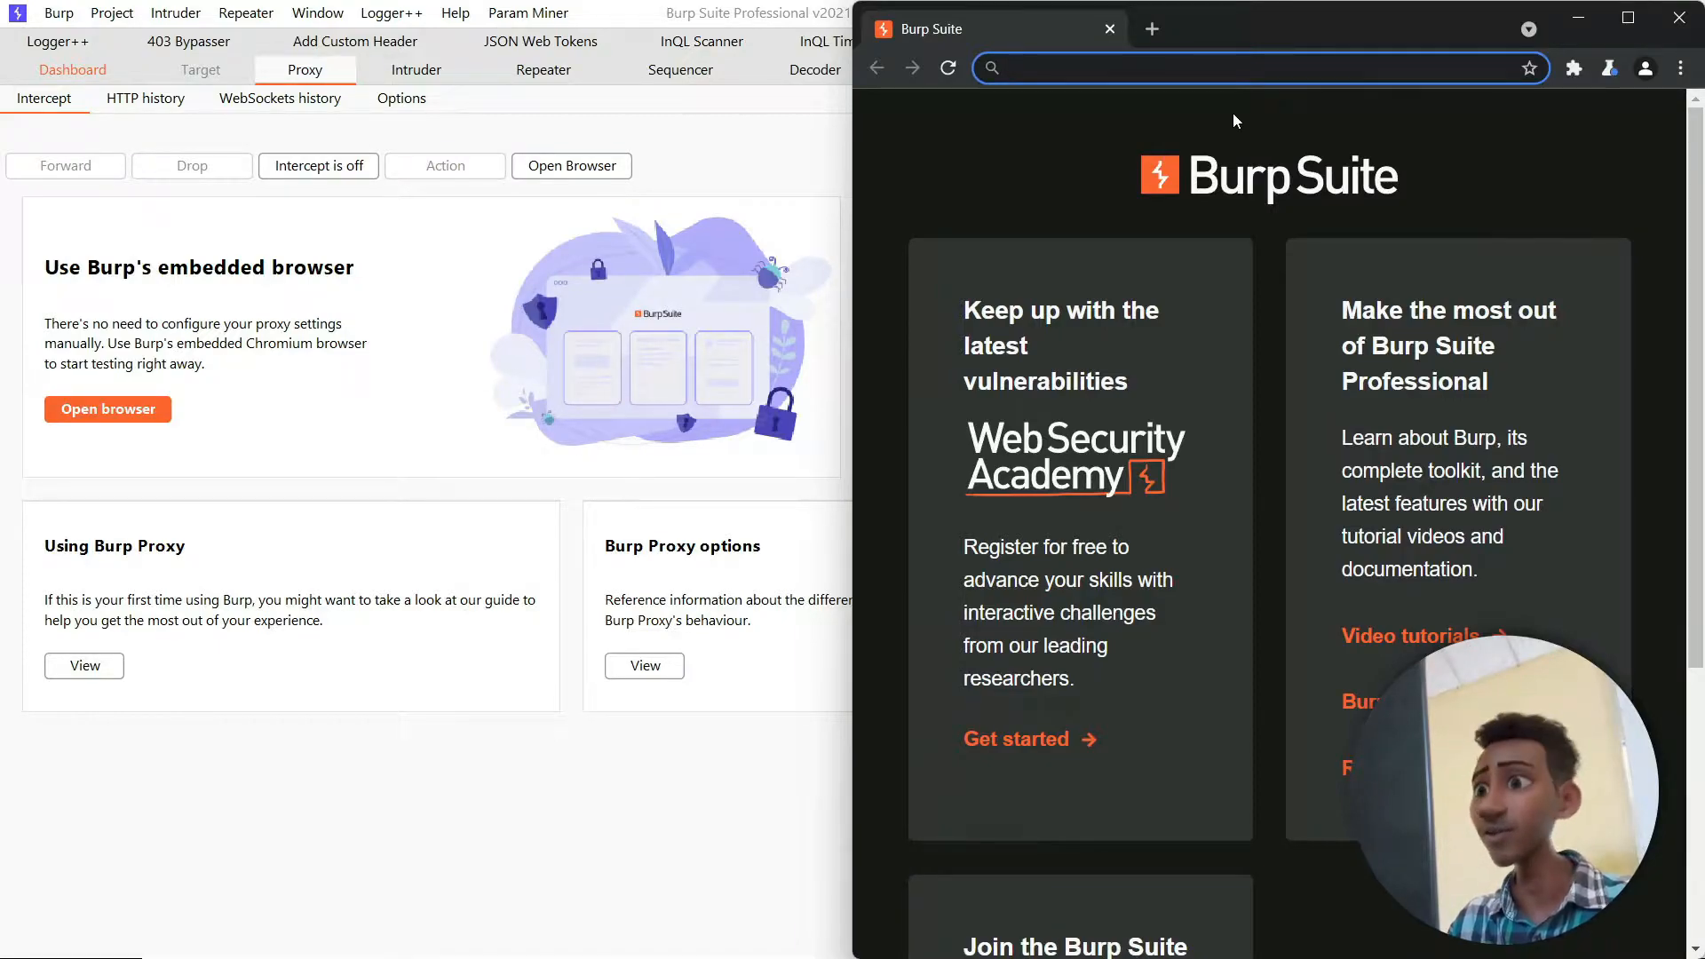
- Arrange the Burp Suite window and the embedded browser side by side, each filling half the screen
{"action": "left_click", "coordinate": [800, 161]}
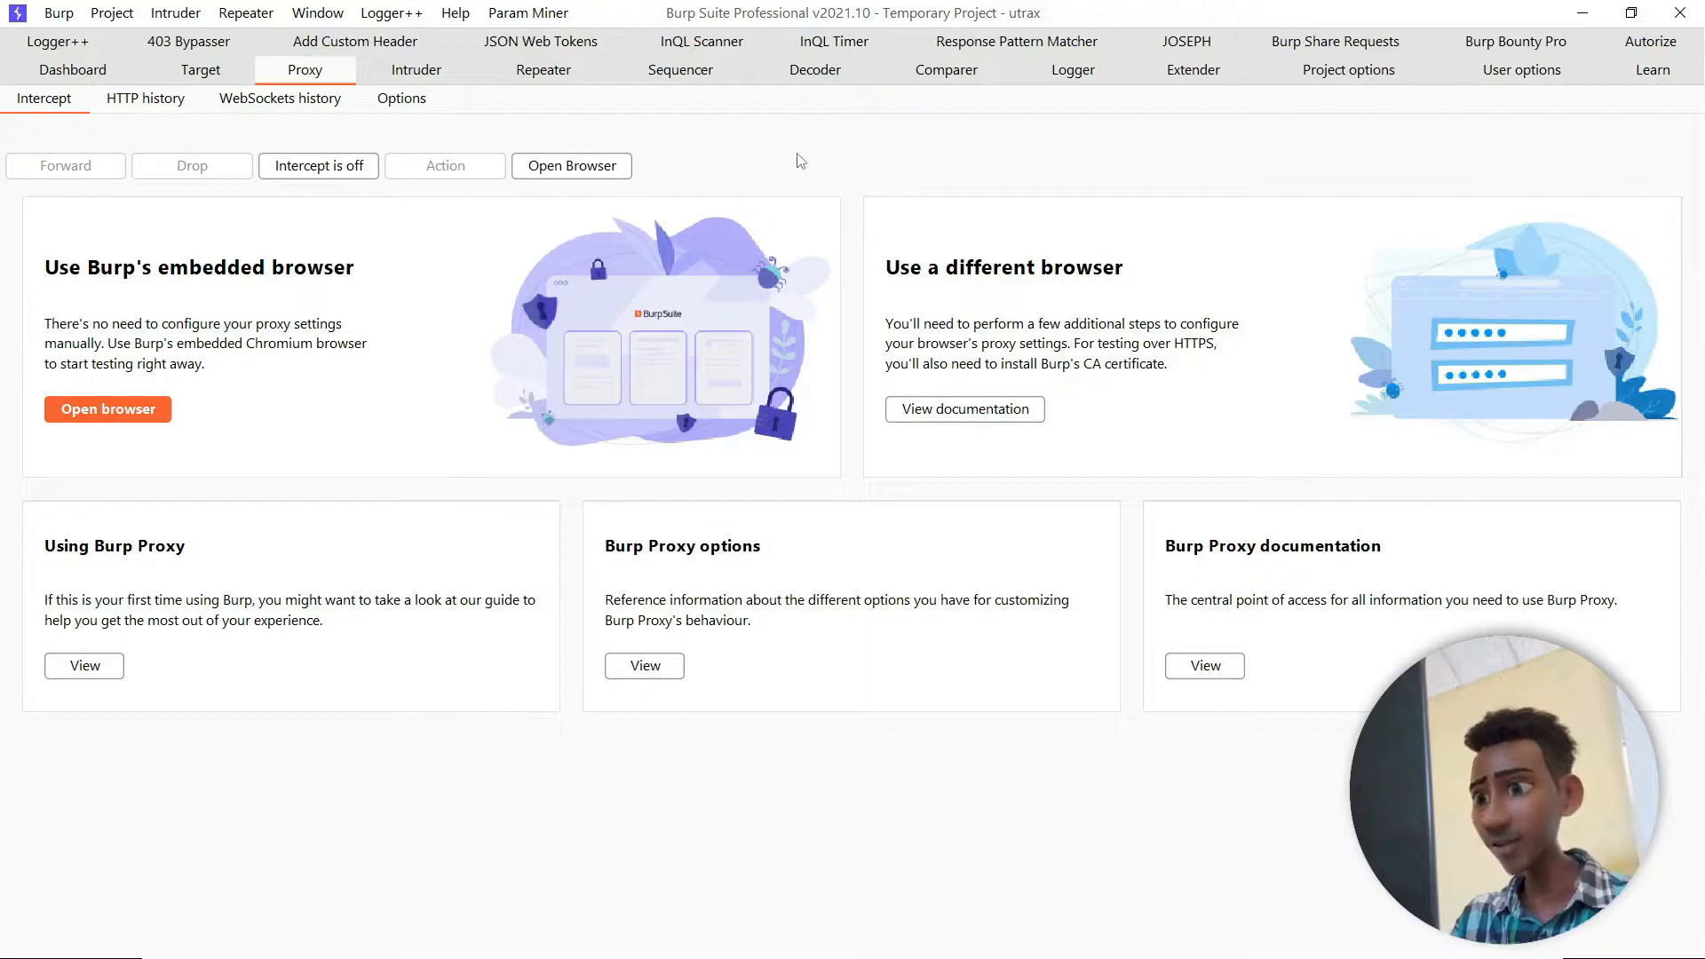
{"action": "key", "text": "super+Left"}
{"action": "key", "text": "Return"}
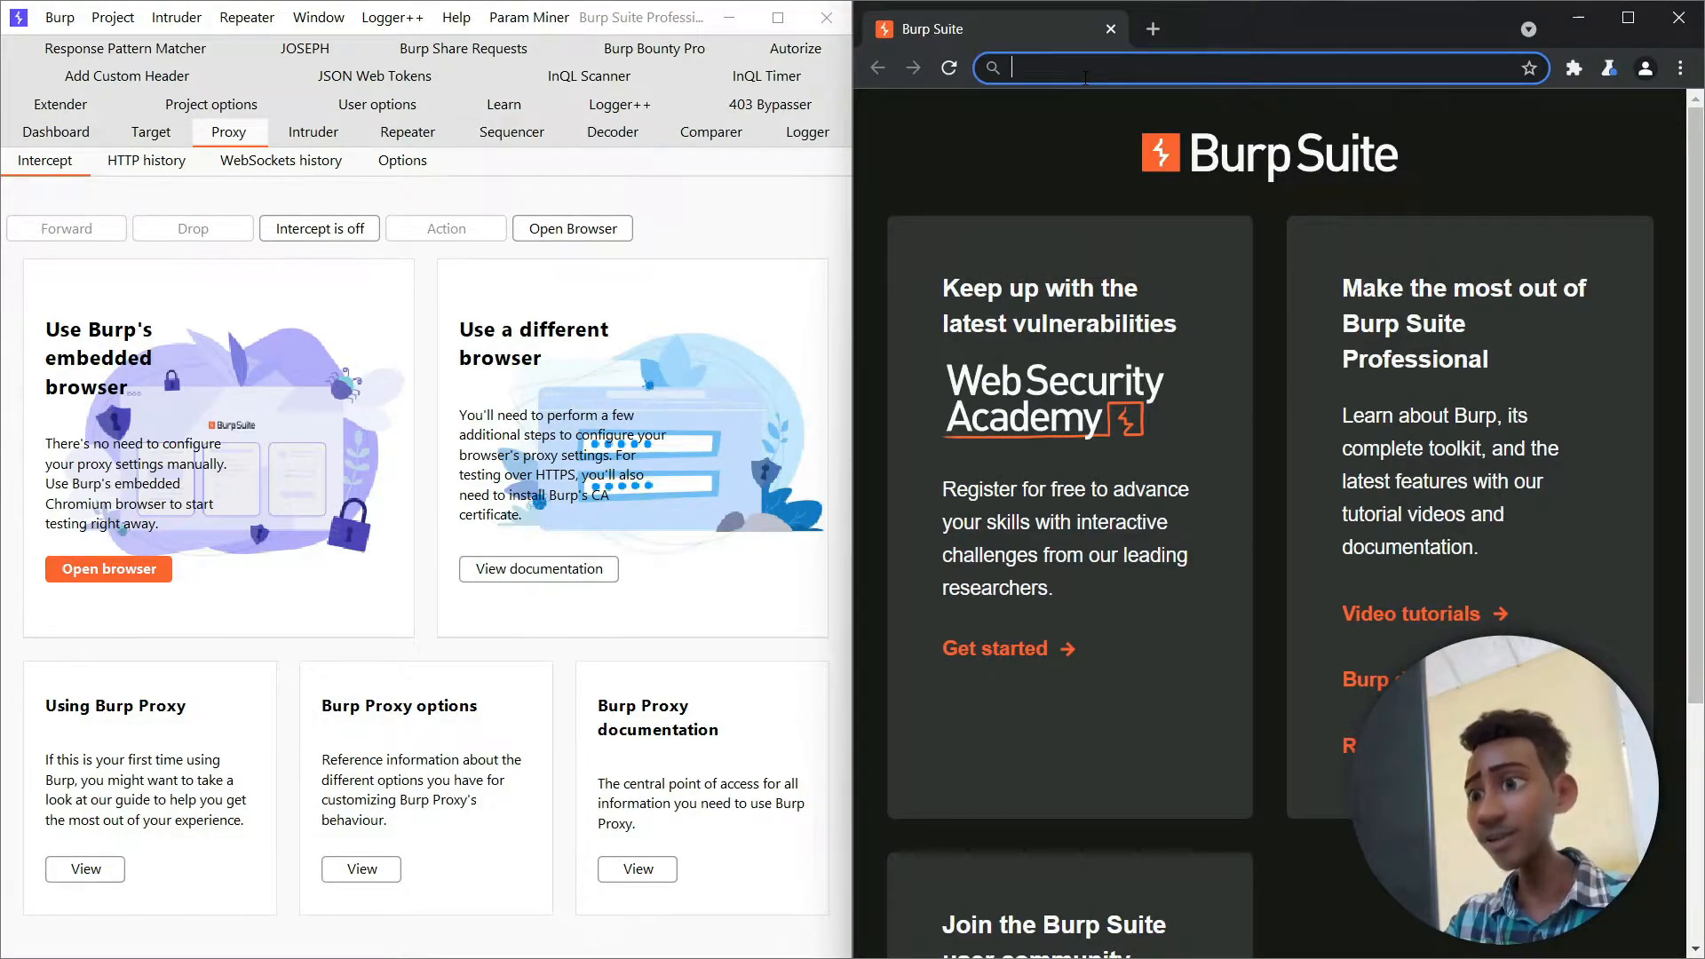
- Load google.com in the embedded browser and open the newest captured POST request in the proxy's HTTP history
{"action": "type", "text": "google.co"}
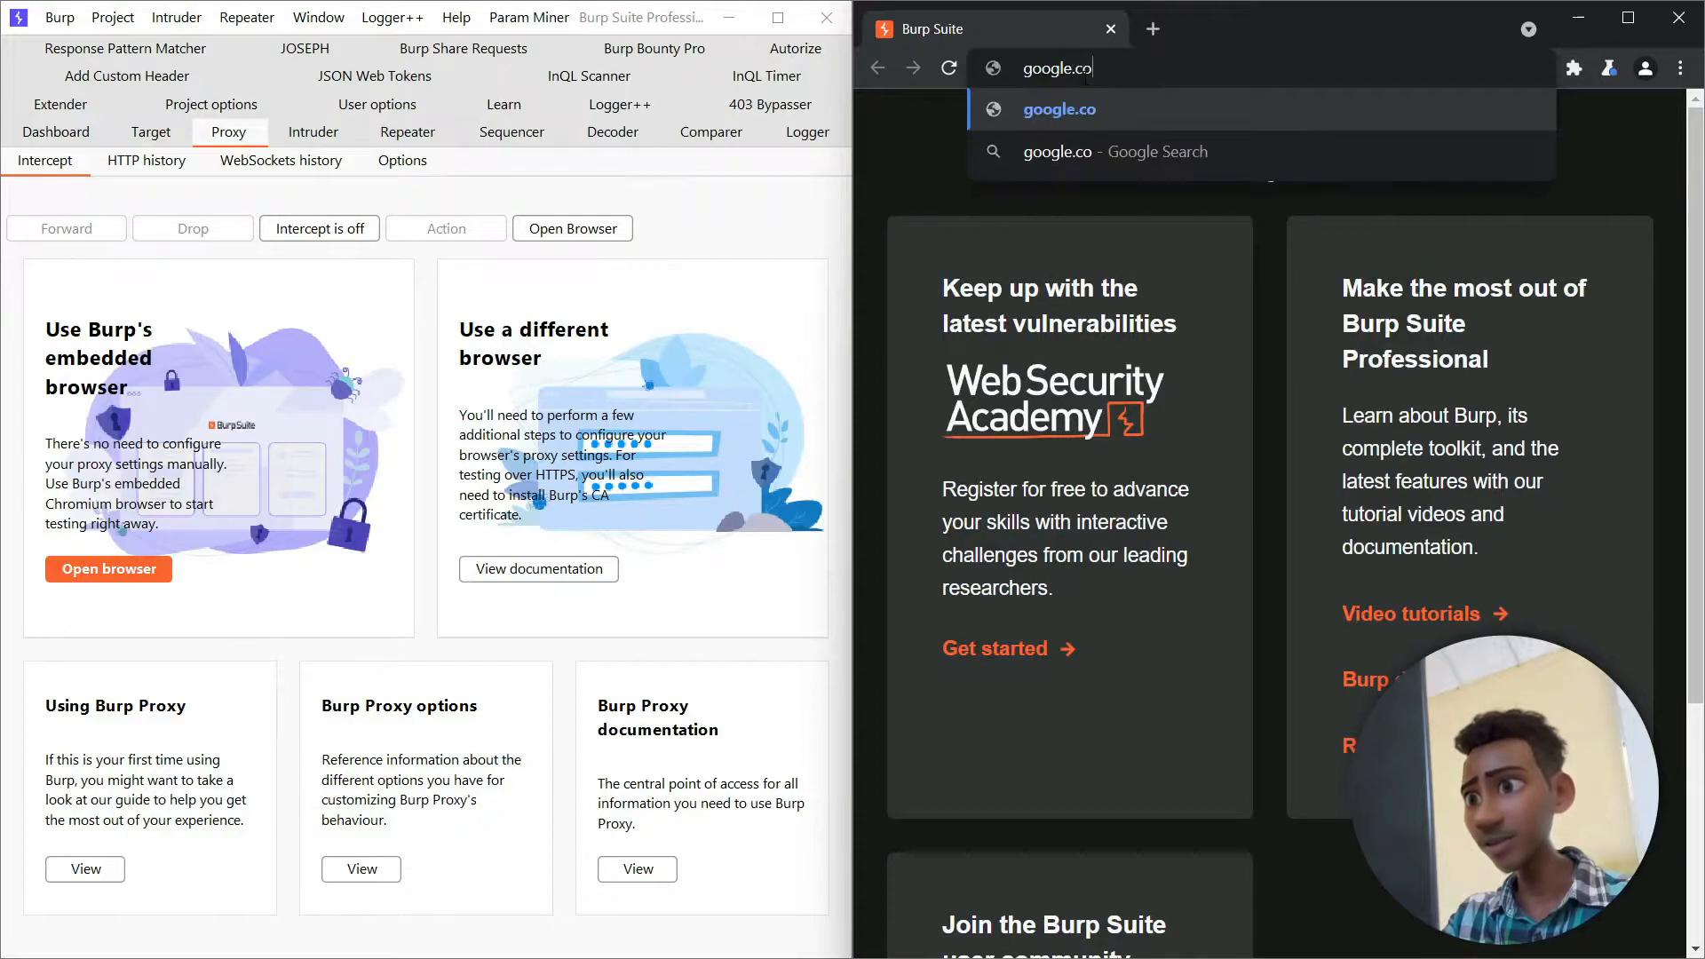
{"action": "type", "text": "m"}
{"action": "key", "text": "Return"}
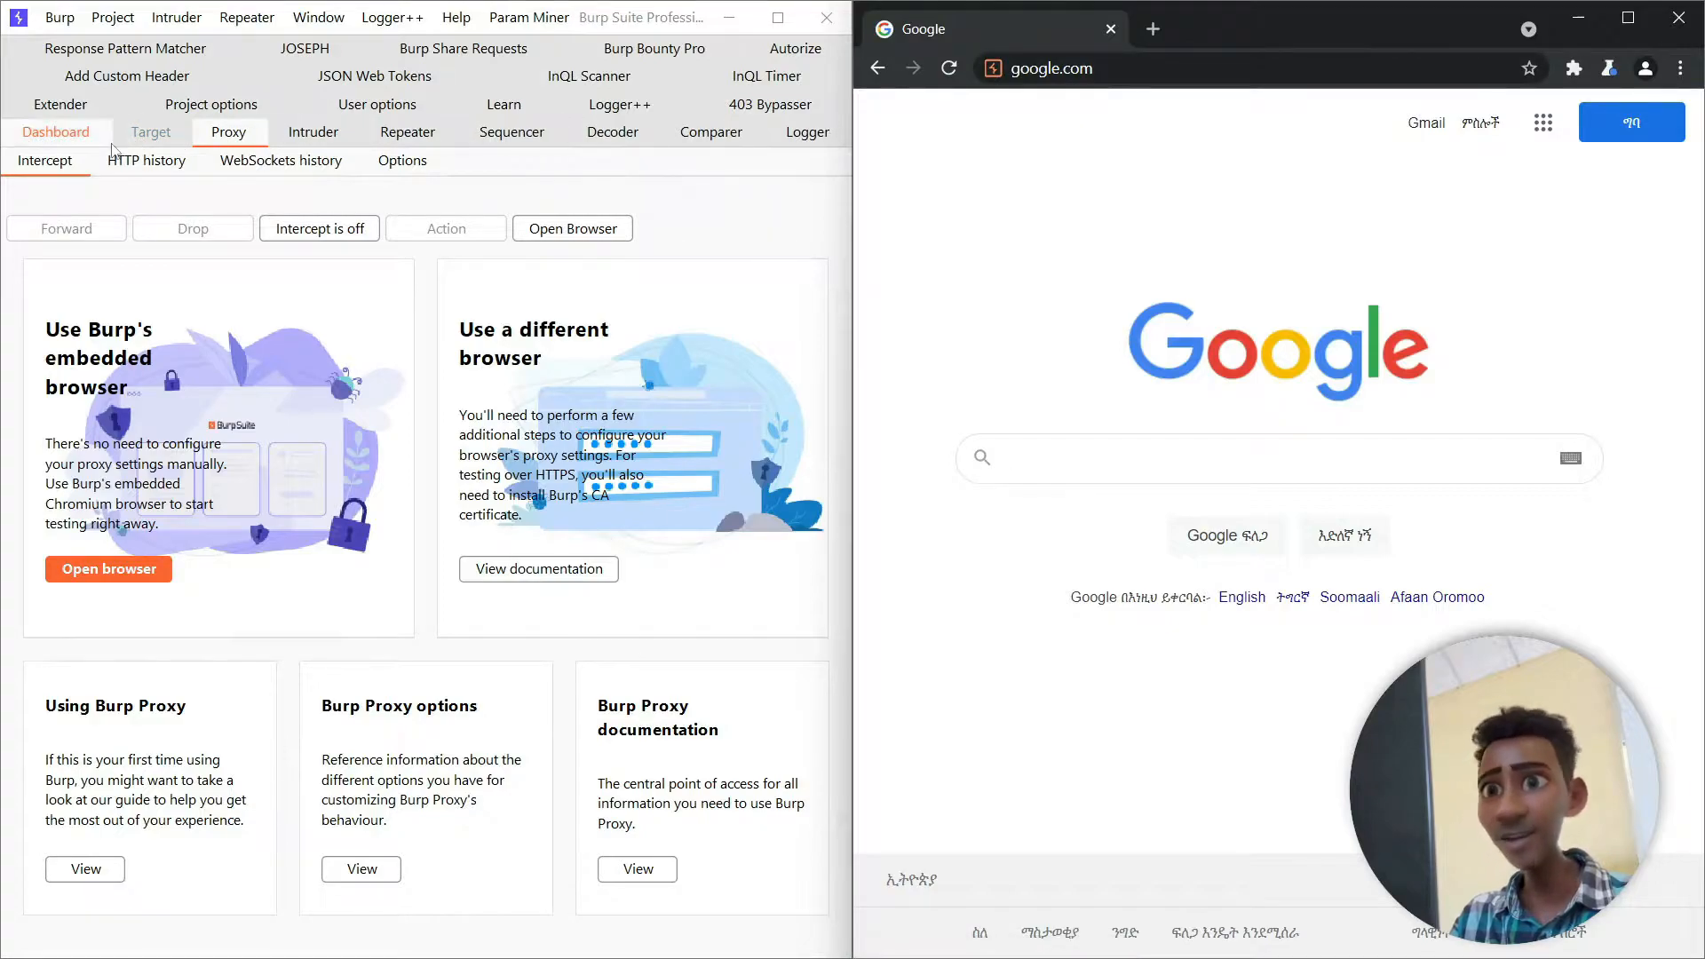
{"action": "left_click", "coordinate": [142, 161]}
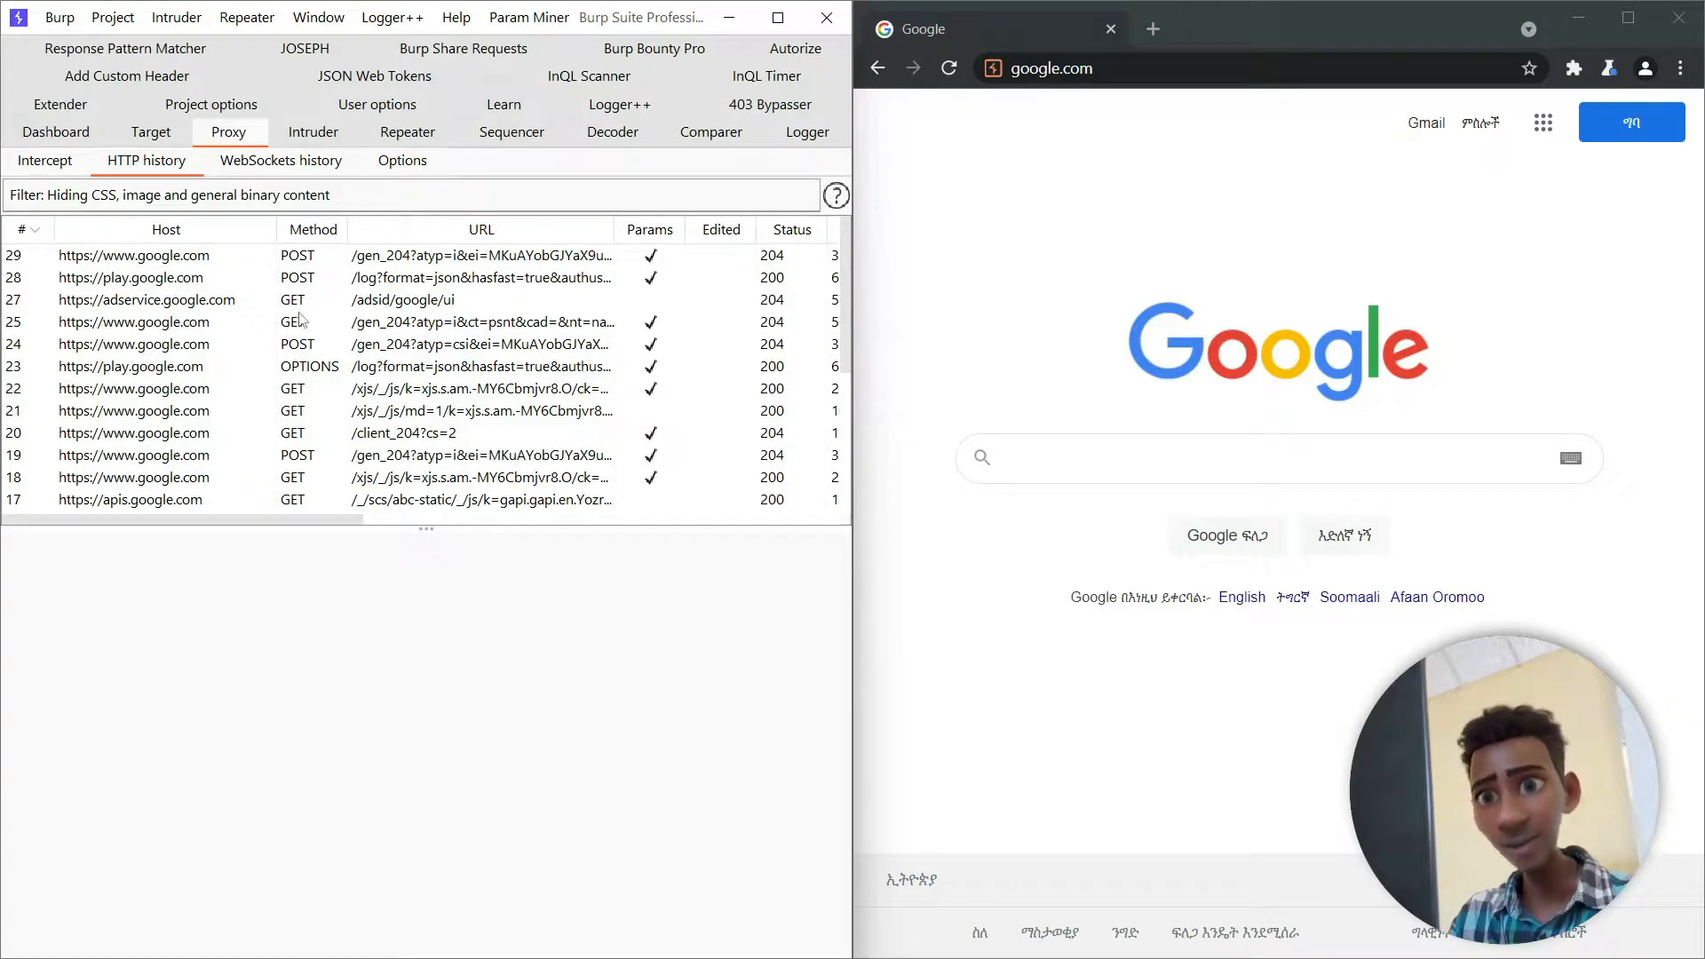
{"action": "left_click", "coordinate": [303, 257]}
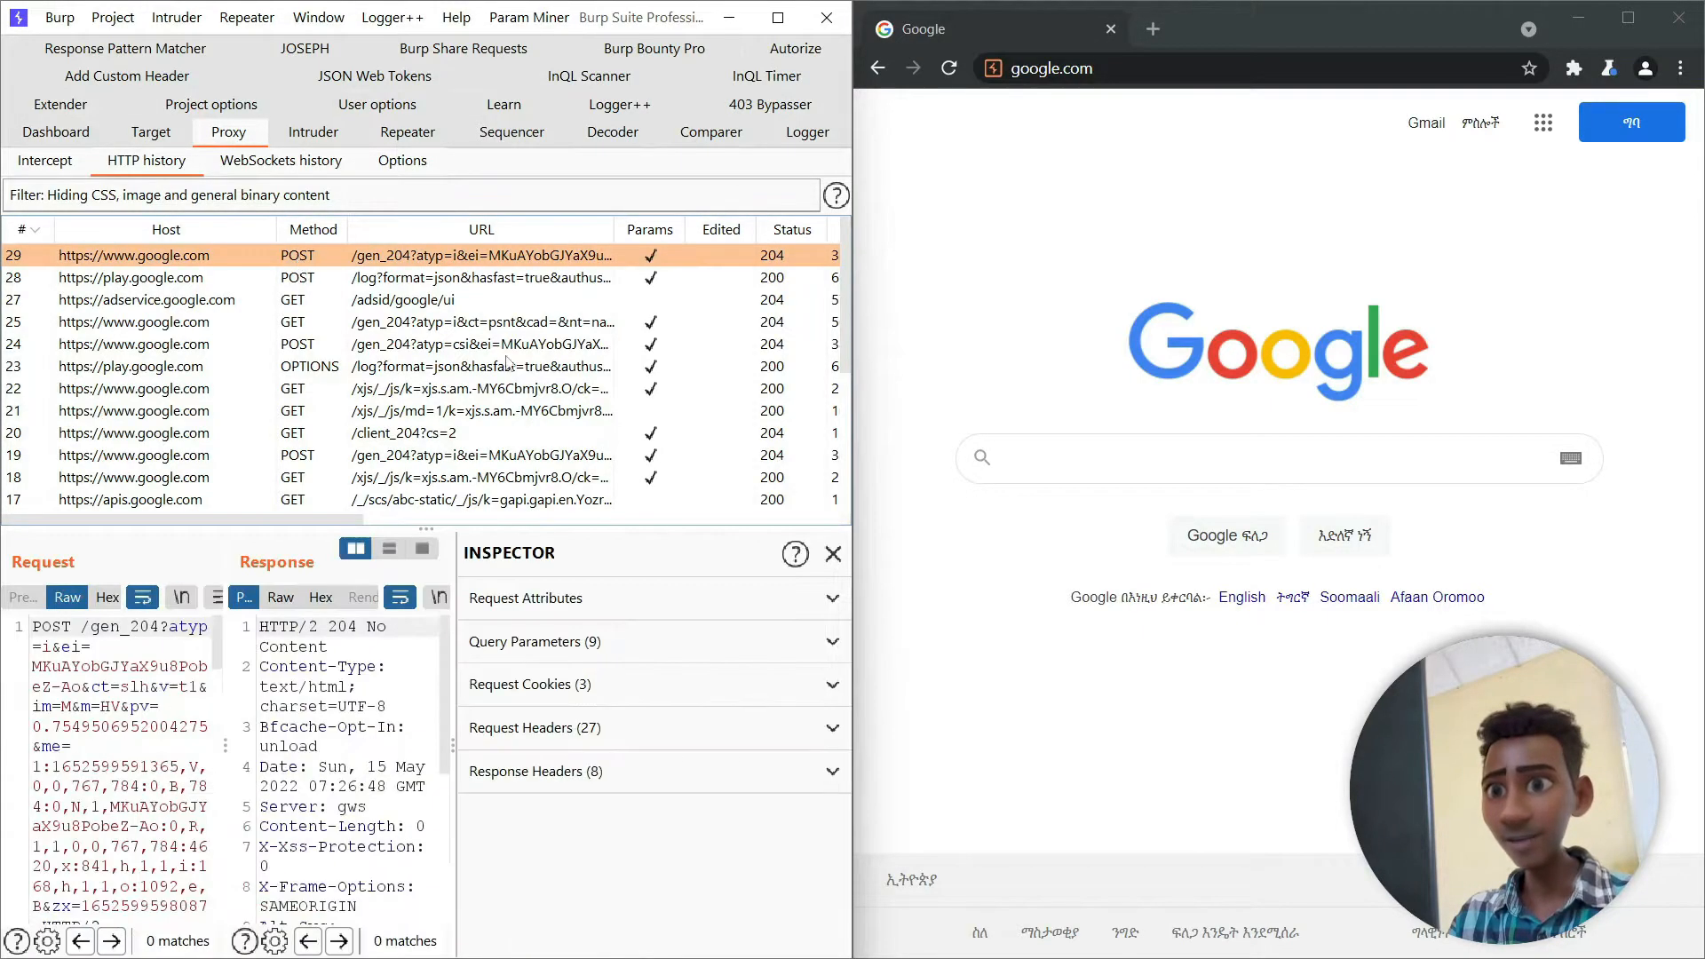
- Enter "game" in Google's search field and submit the search with proxy interception turned on
{"action": "left_click", "coordinate": [1060, 458]}
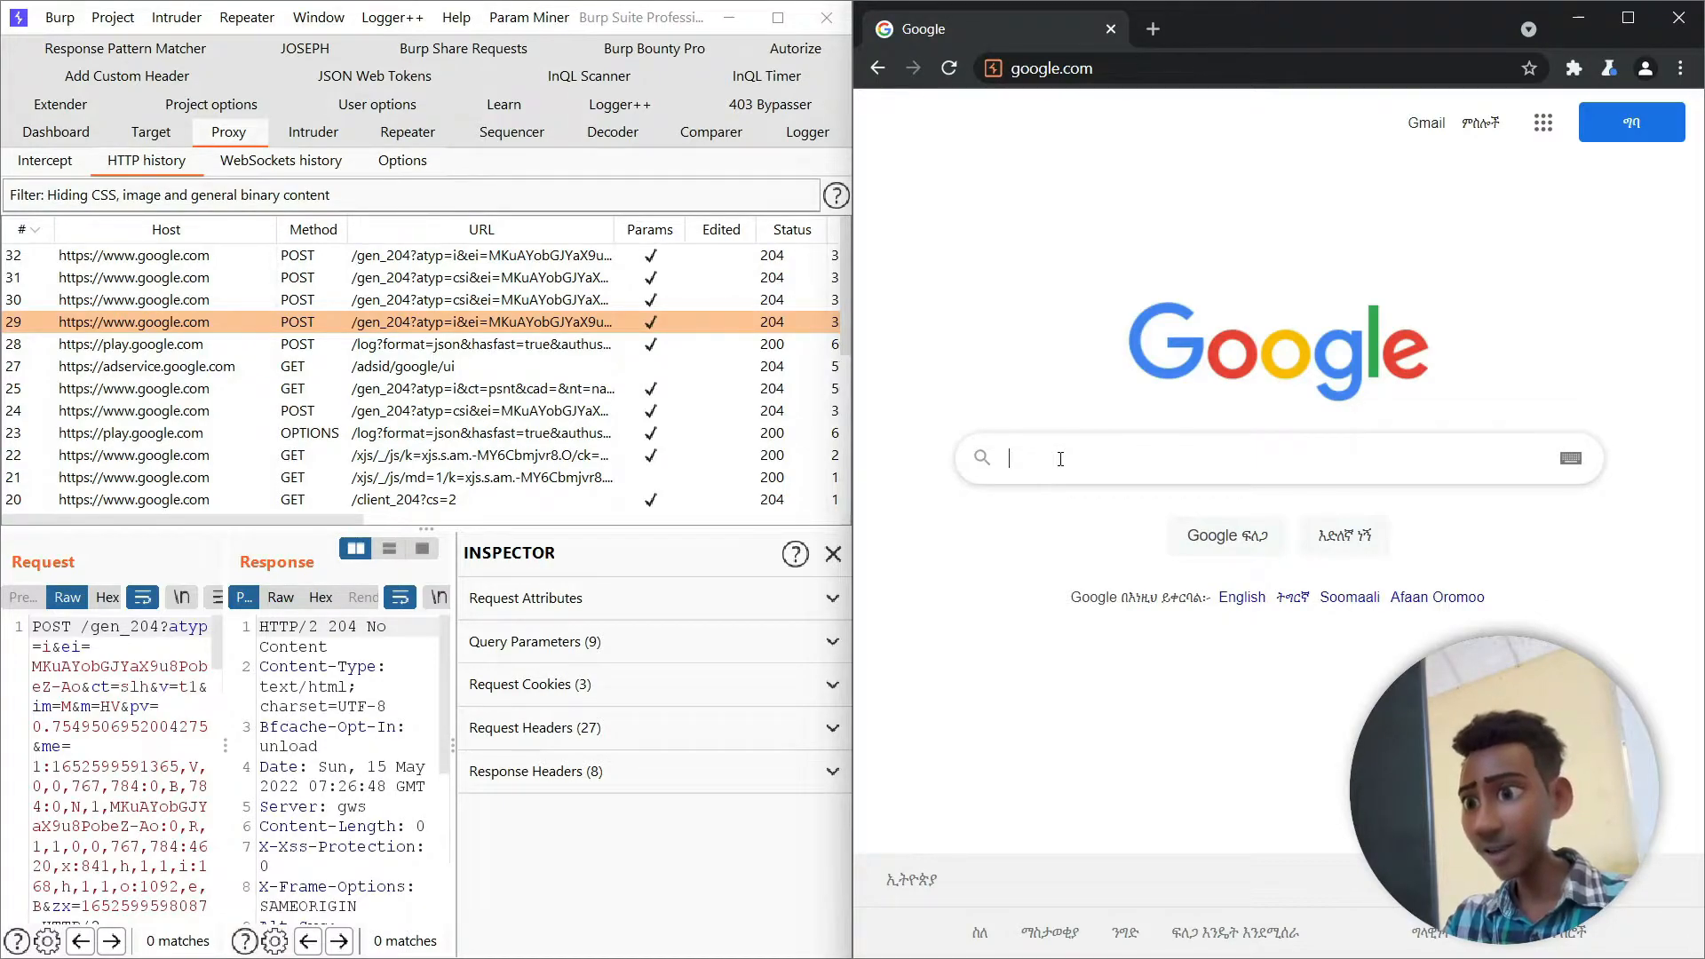
{"action": "type", "text": "game"}
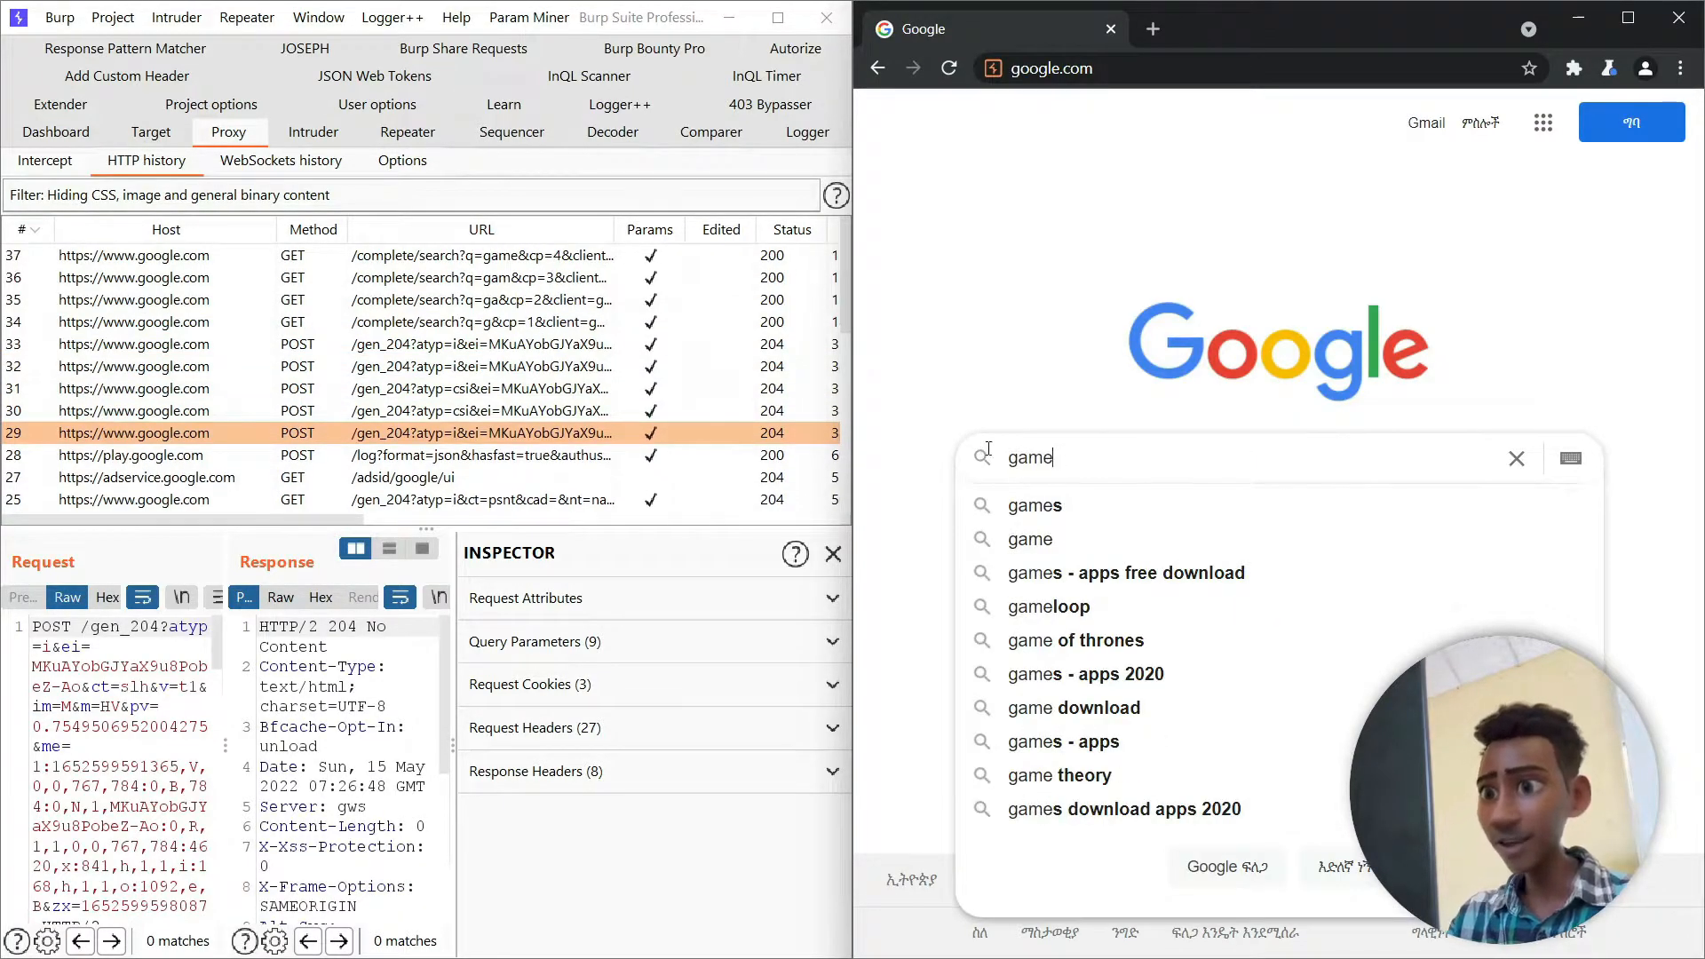
{"action": "left_click", "coordinate": [45, 160]}
{"action": "left_click", "coordinate": [284, 238]}
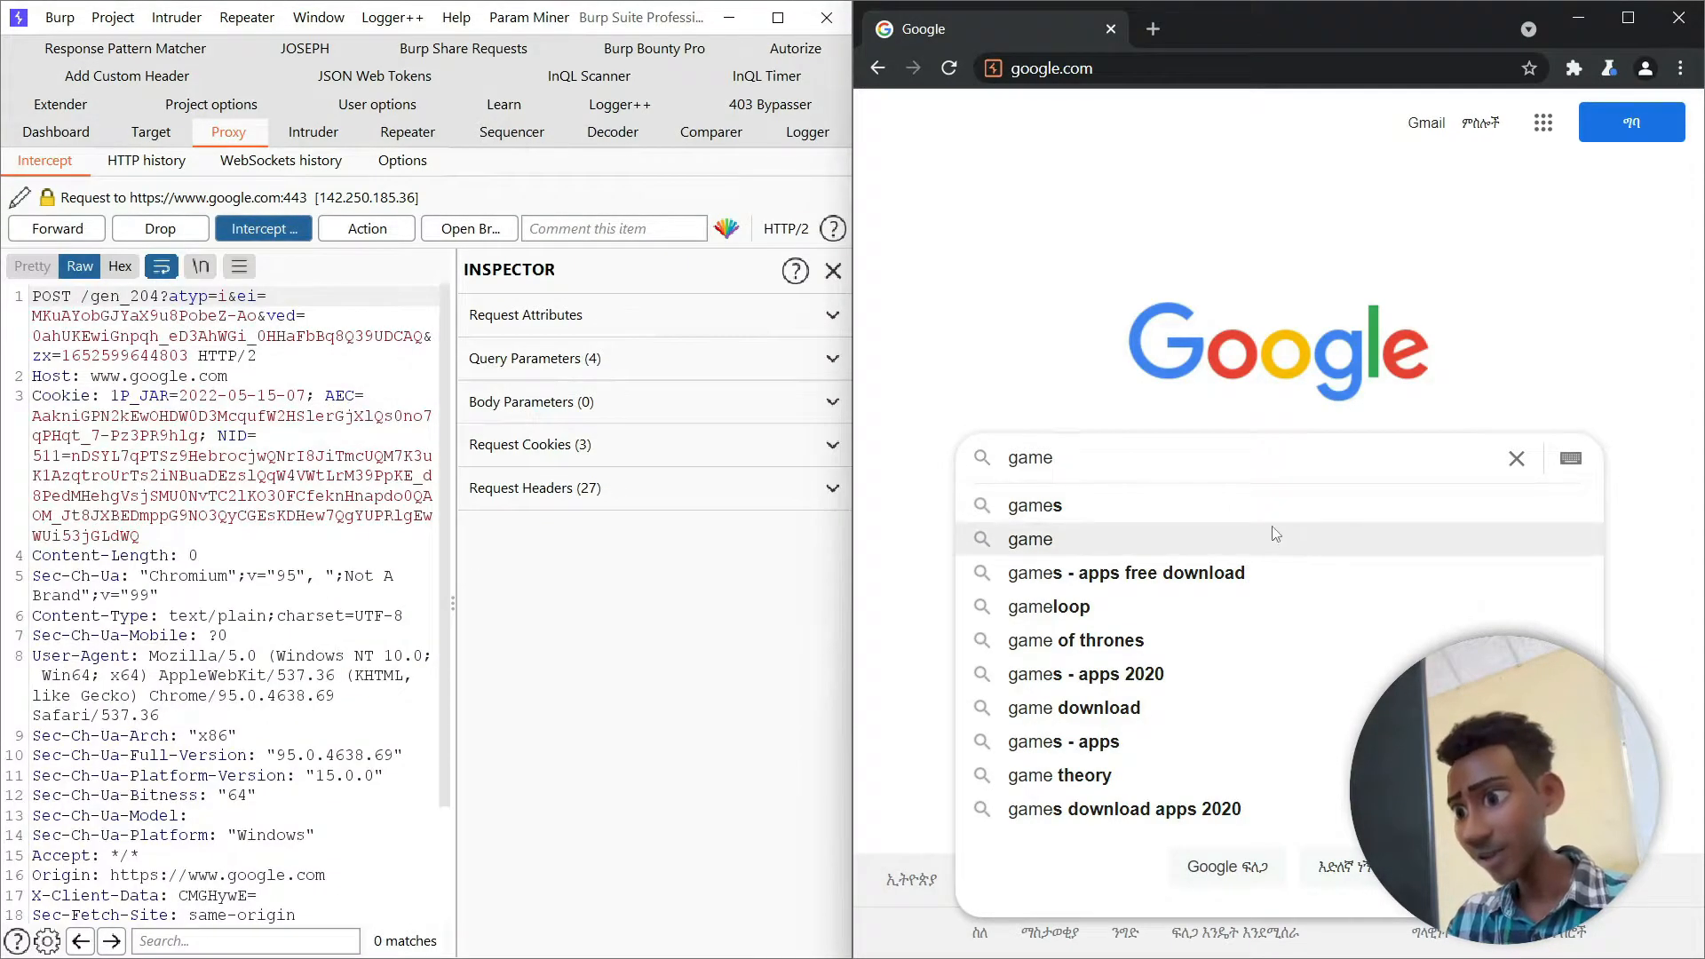
{"action": "left_click", "coordinate": [1276, 539]}
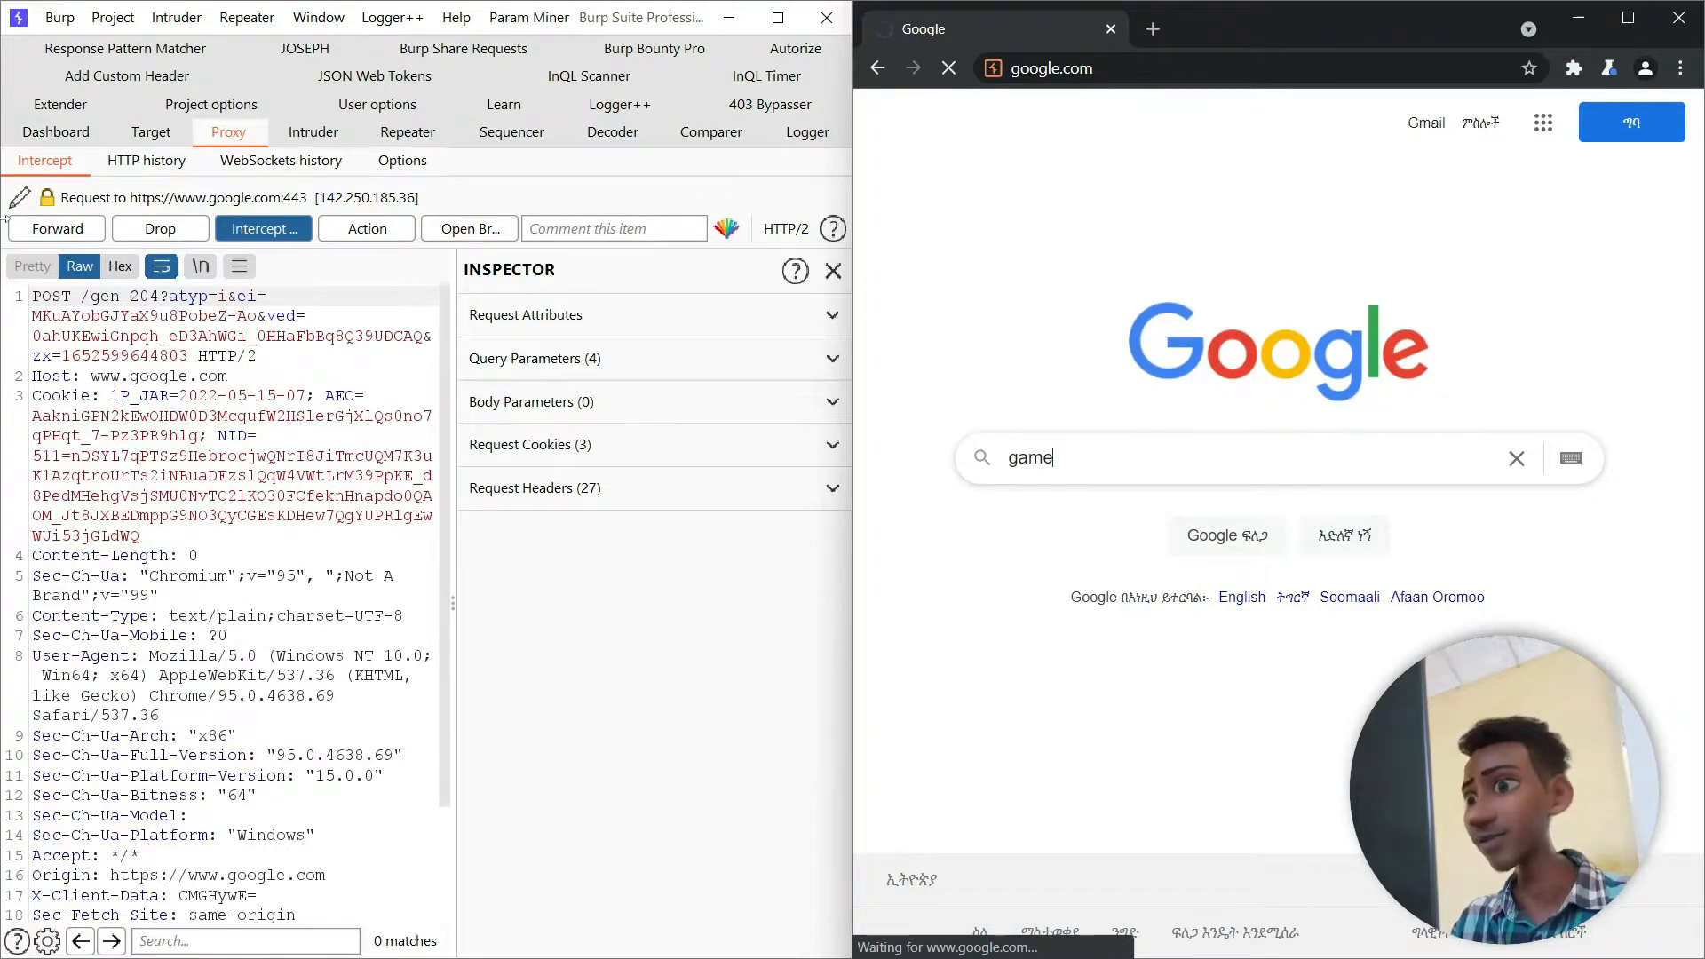
- Review the headers of the intercepted POST request and forward it to the server
{"action": "scroll", "coordinate": [213, 425], "scroll_direction": "down", "scroll_amount": 3}
{"action": "scroll", "coordinate": [117, 337], "scroll_direction": "up", "scroll_amount": 3}
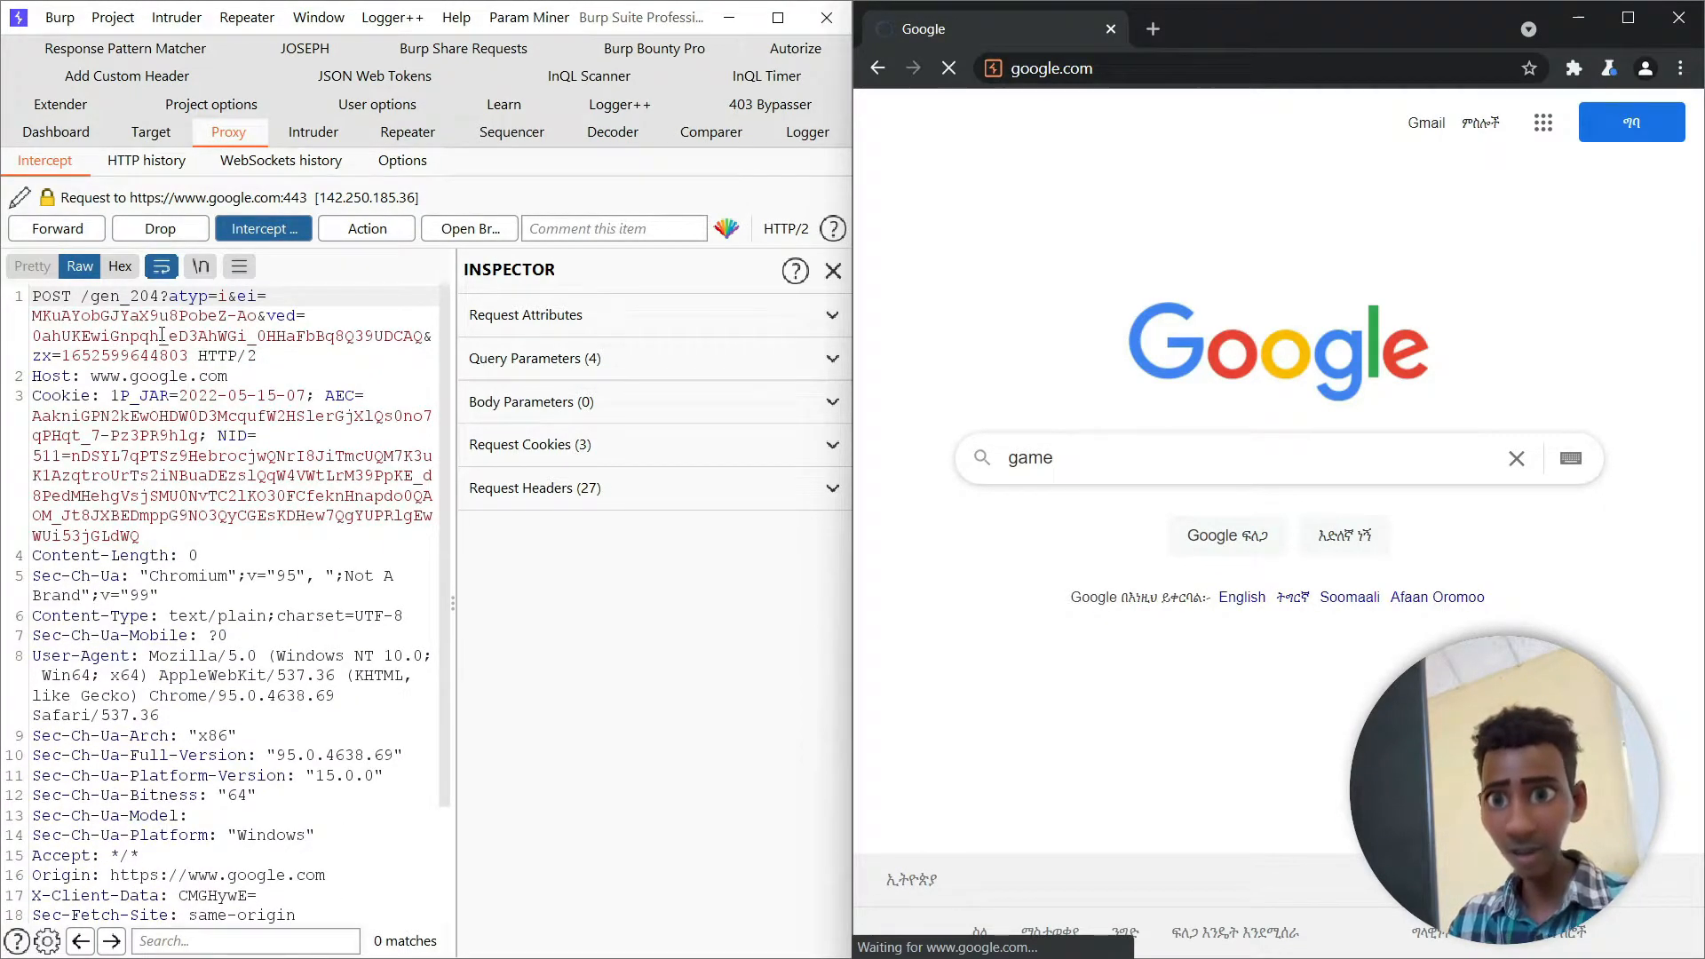
{"action": "scroll", "coordinate": [256, 595], "scroll_direction": "down", "scroll_amount": 1}
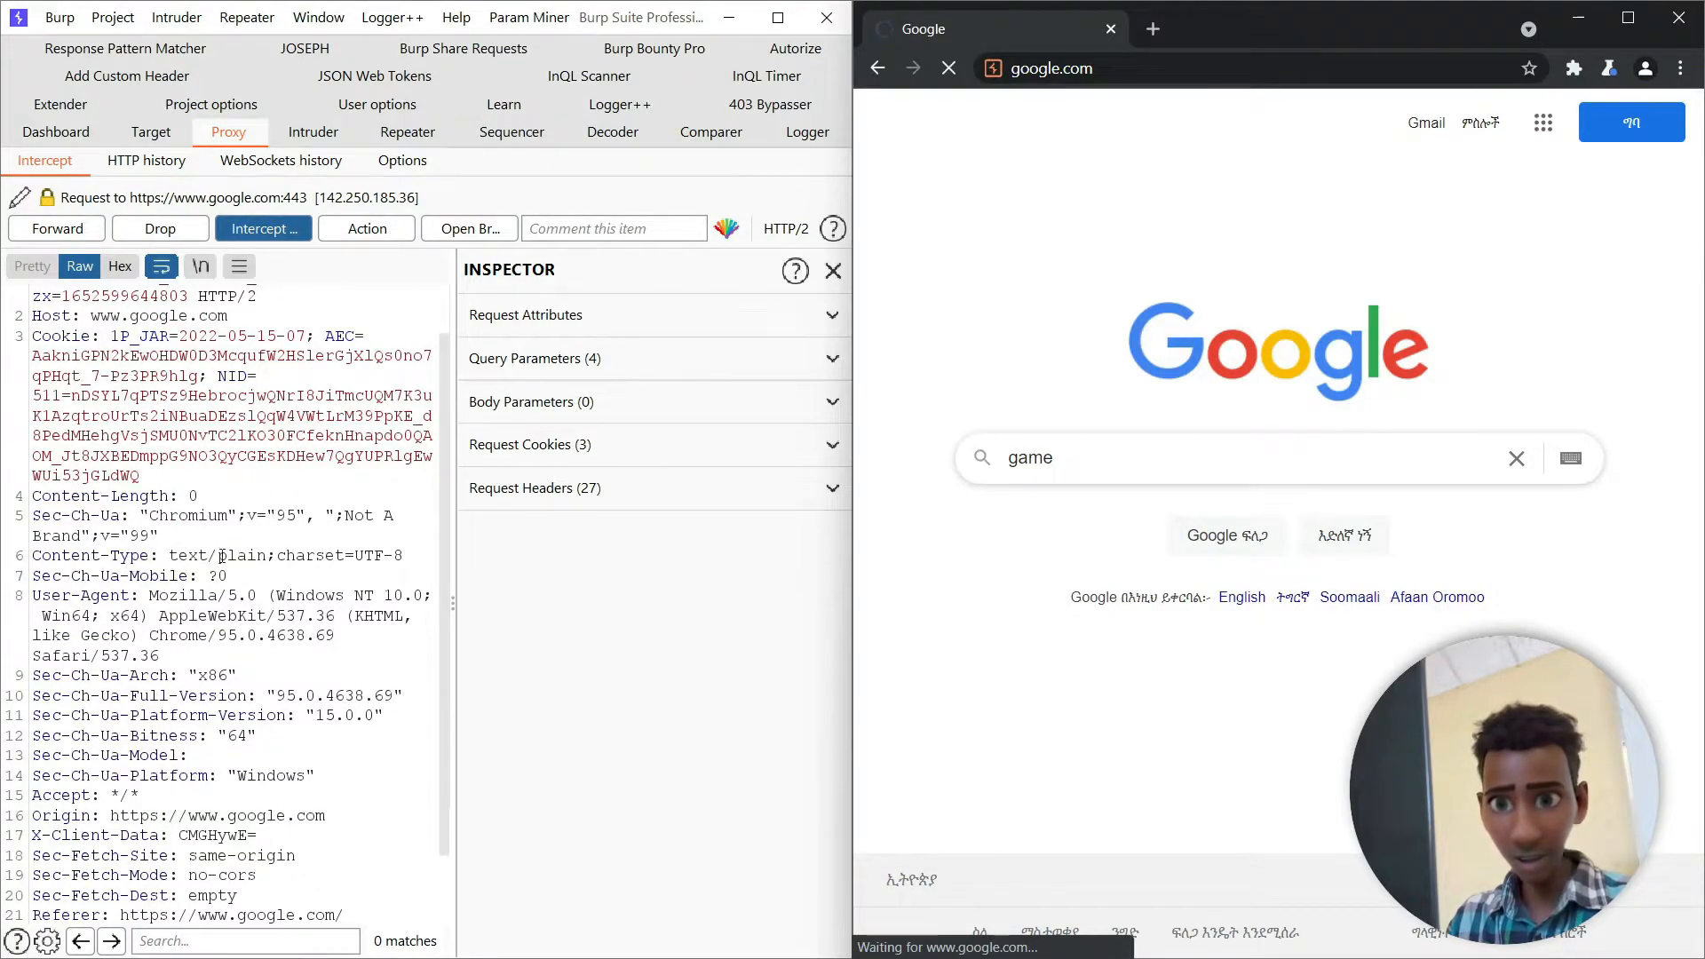
{"action": "scroll", "coordinate": [248, 618], "scroll_direction": "down", "scroll_amount": 1}
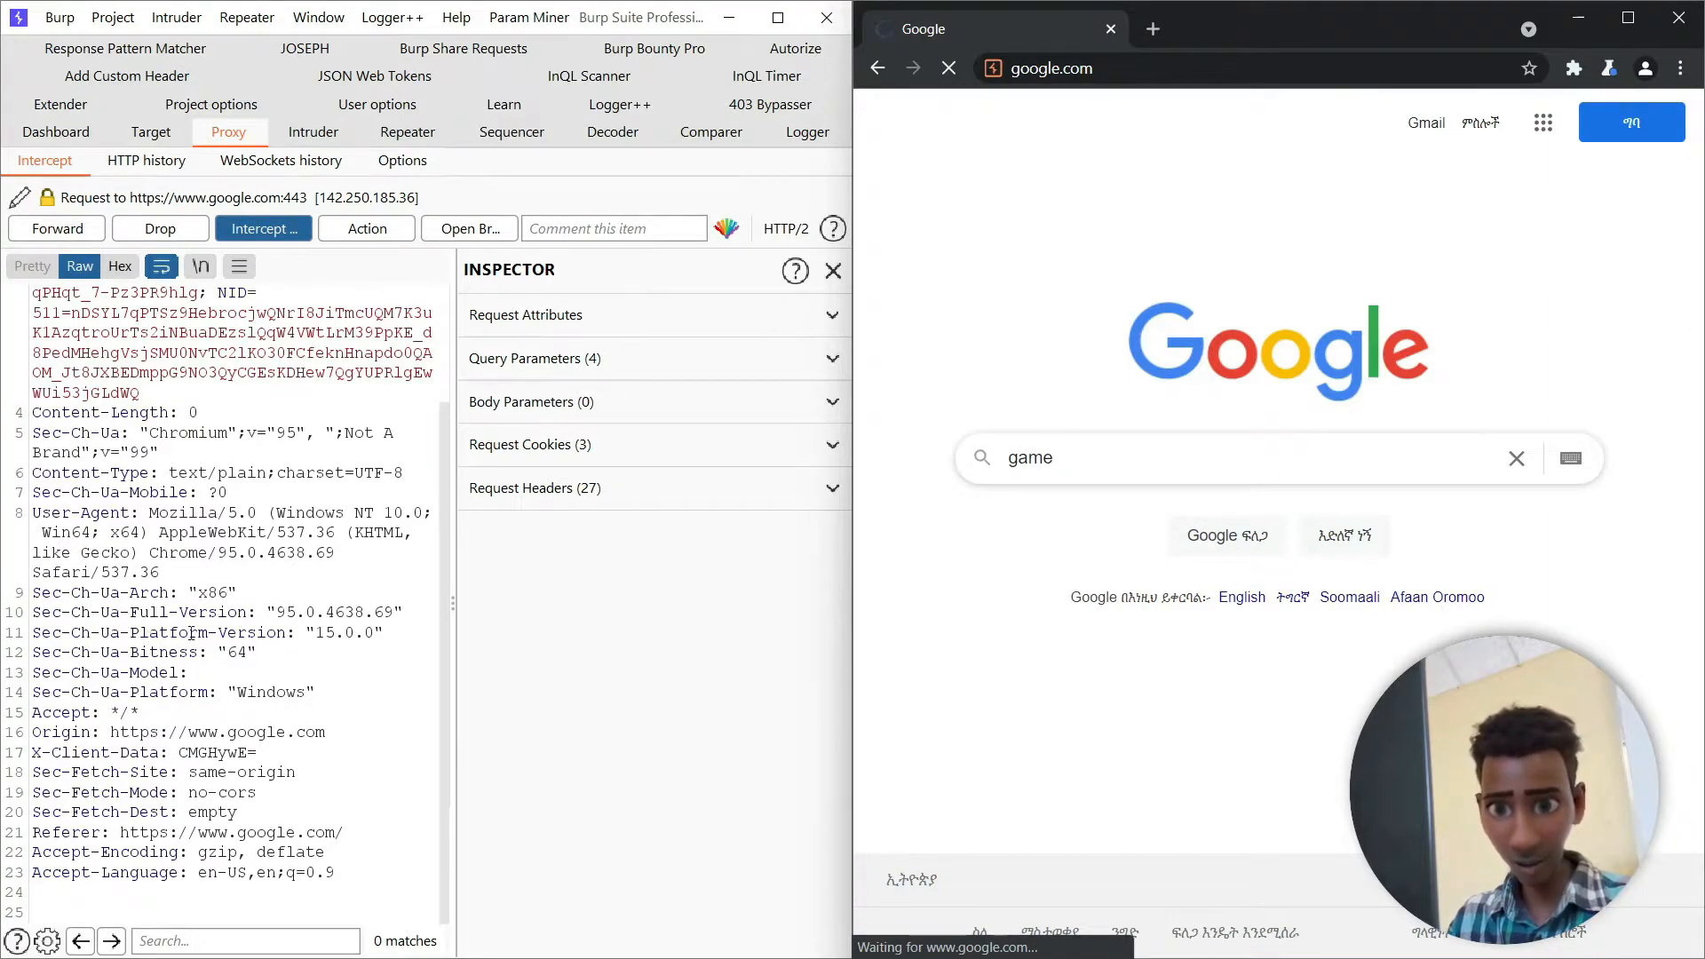
{"action": "left_click", "coordinate": [78, 233]}
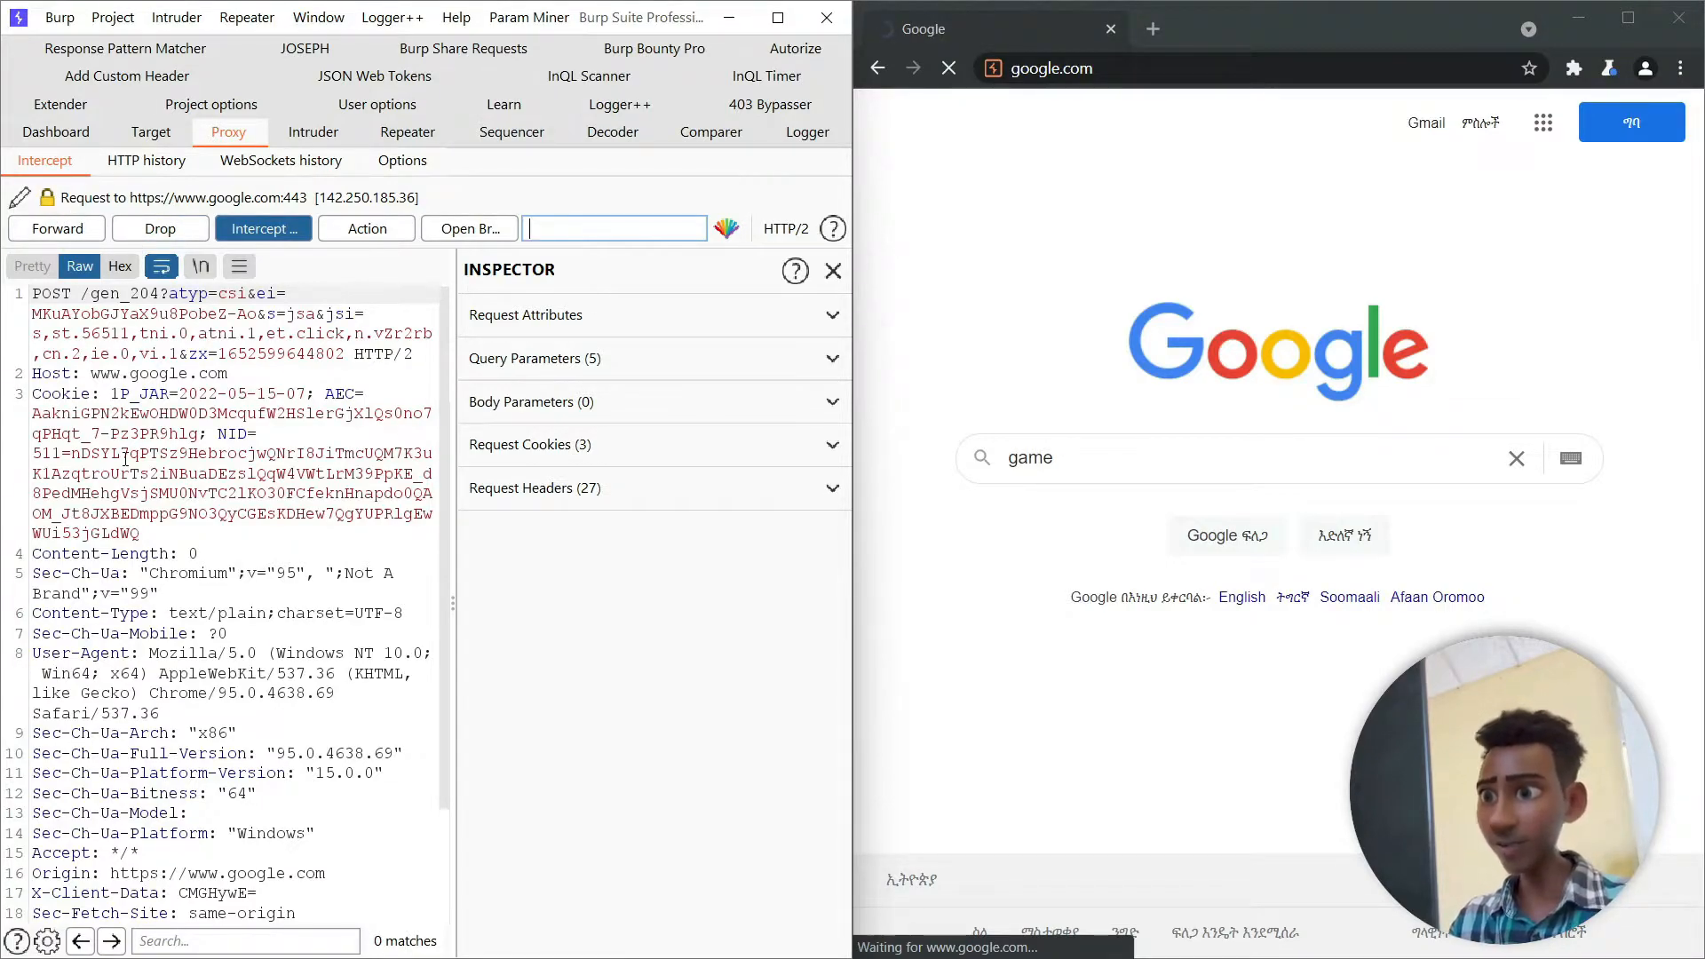
- Filter the intercepted message for the text "game" and forward requests until the Google search GET request is reached
{"action": "left_click", "coordinate": [238, 936]}
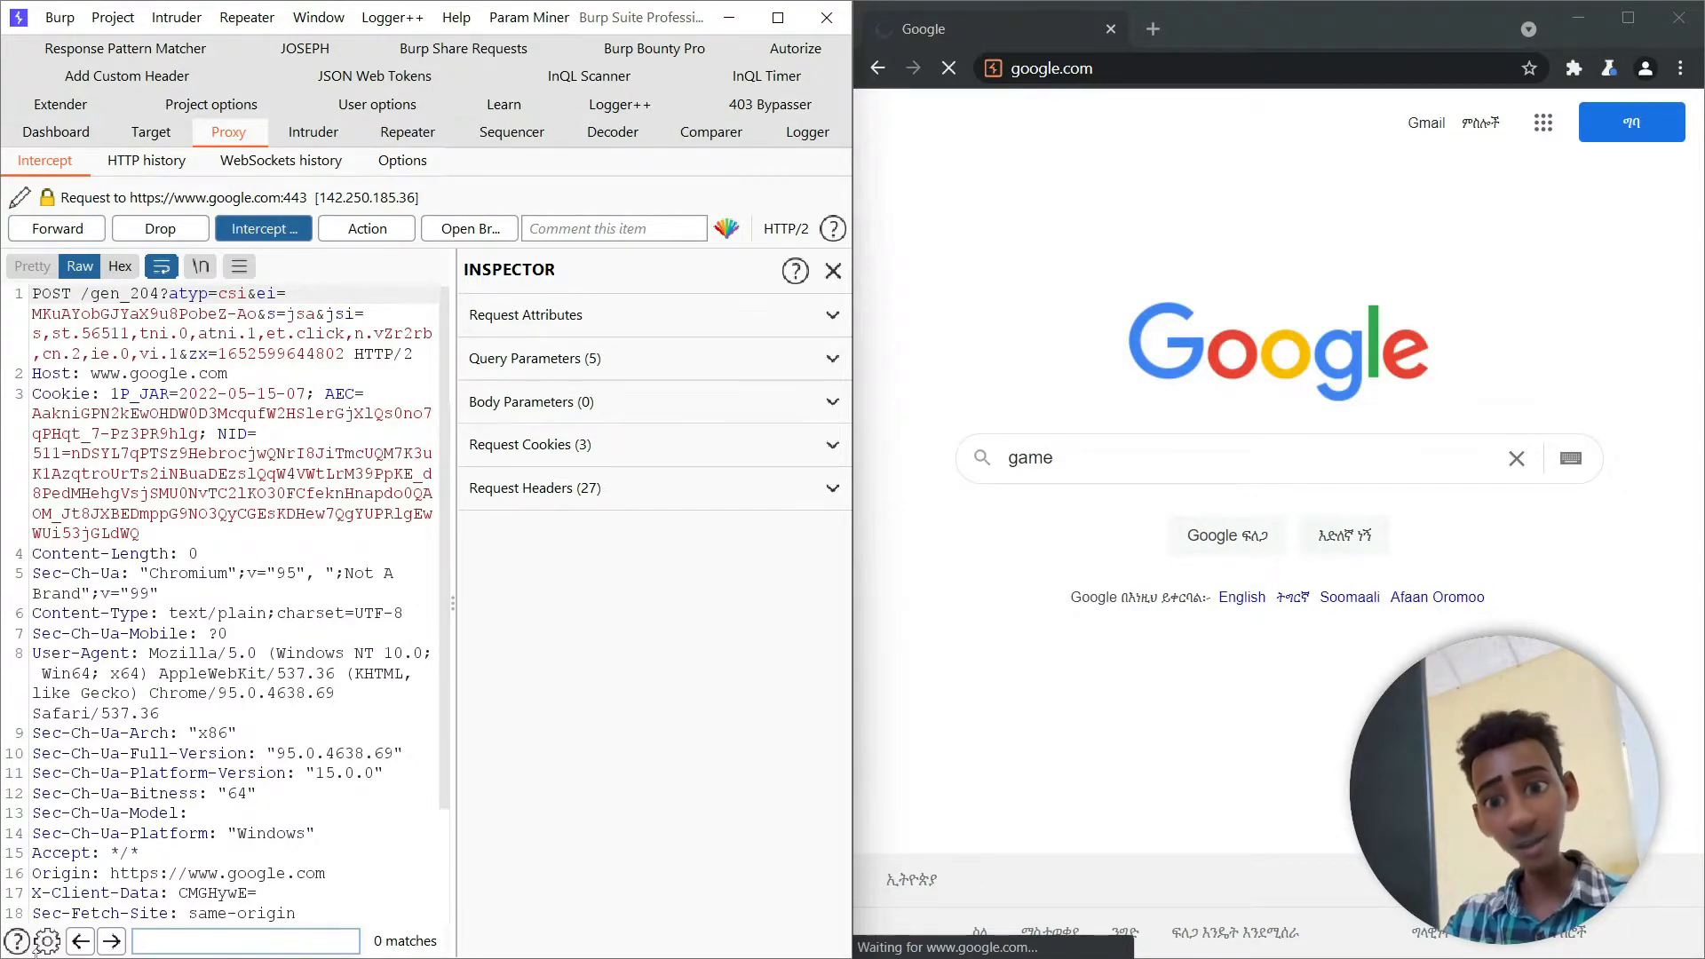
{"action": "type", "text": "game"}
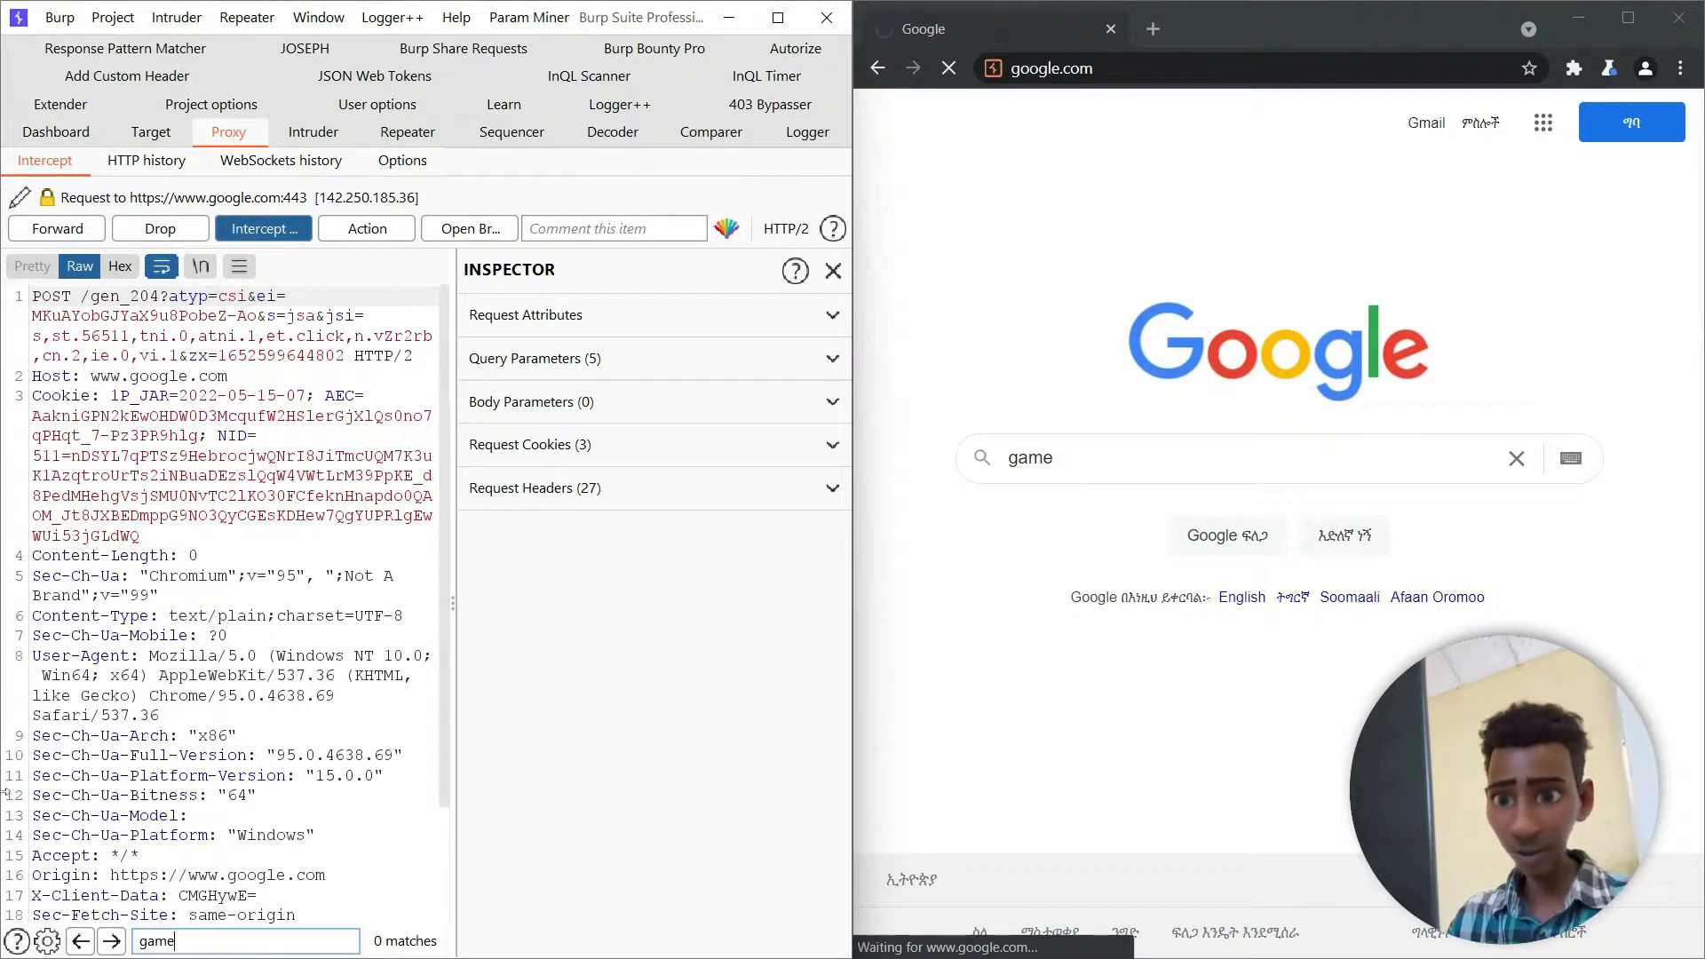
{"action": "scroll", "coordinate": [273, 738], "scroll_direction": "down", "scroll_amount": 3}
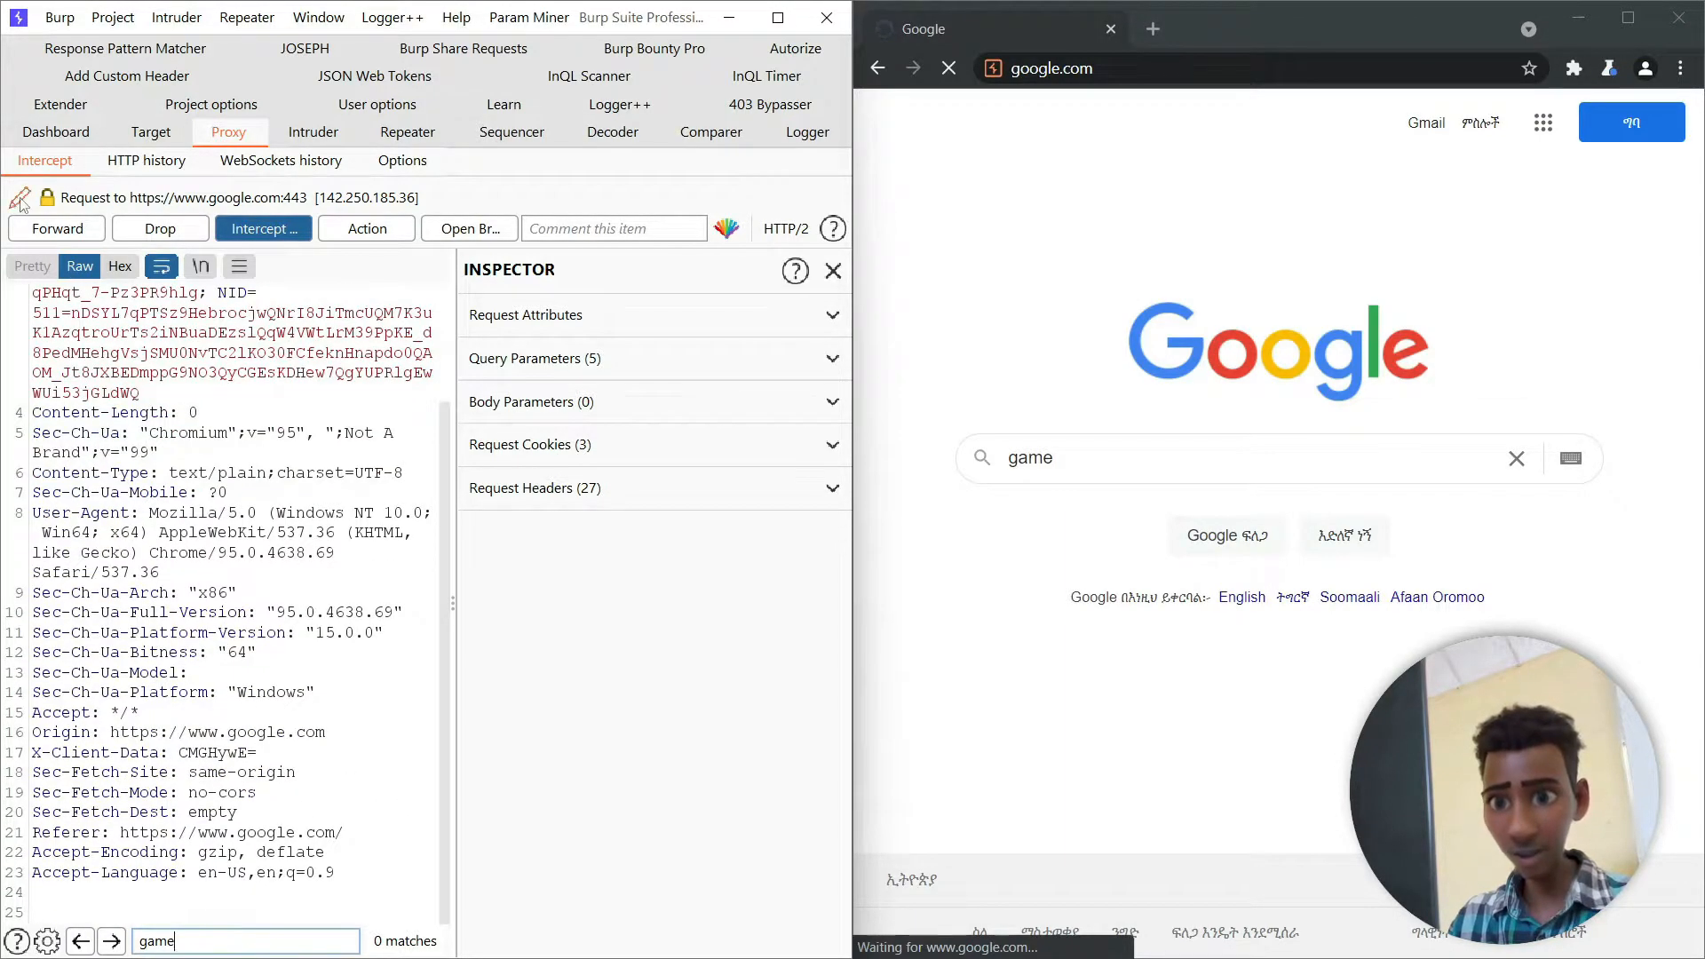
{"action": "left_click", "coordinate": [58, 230]}
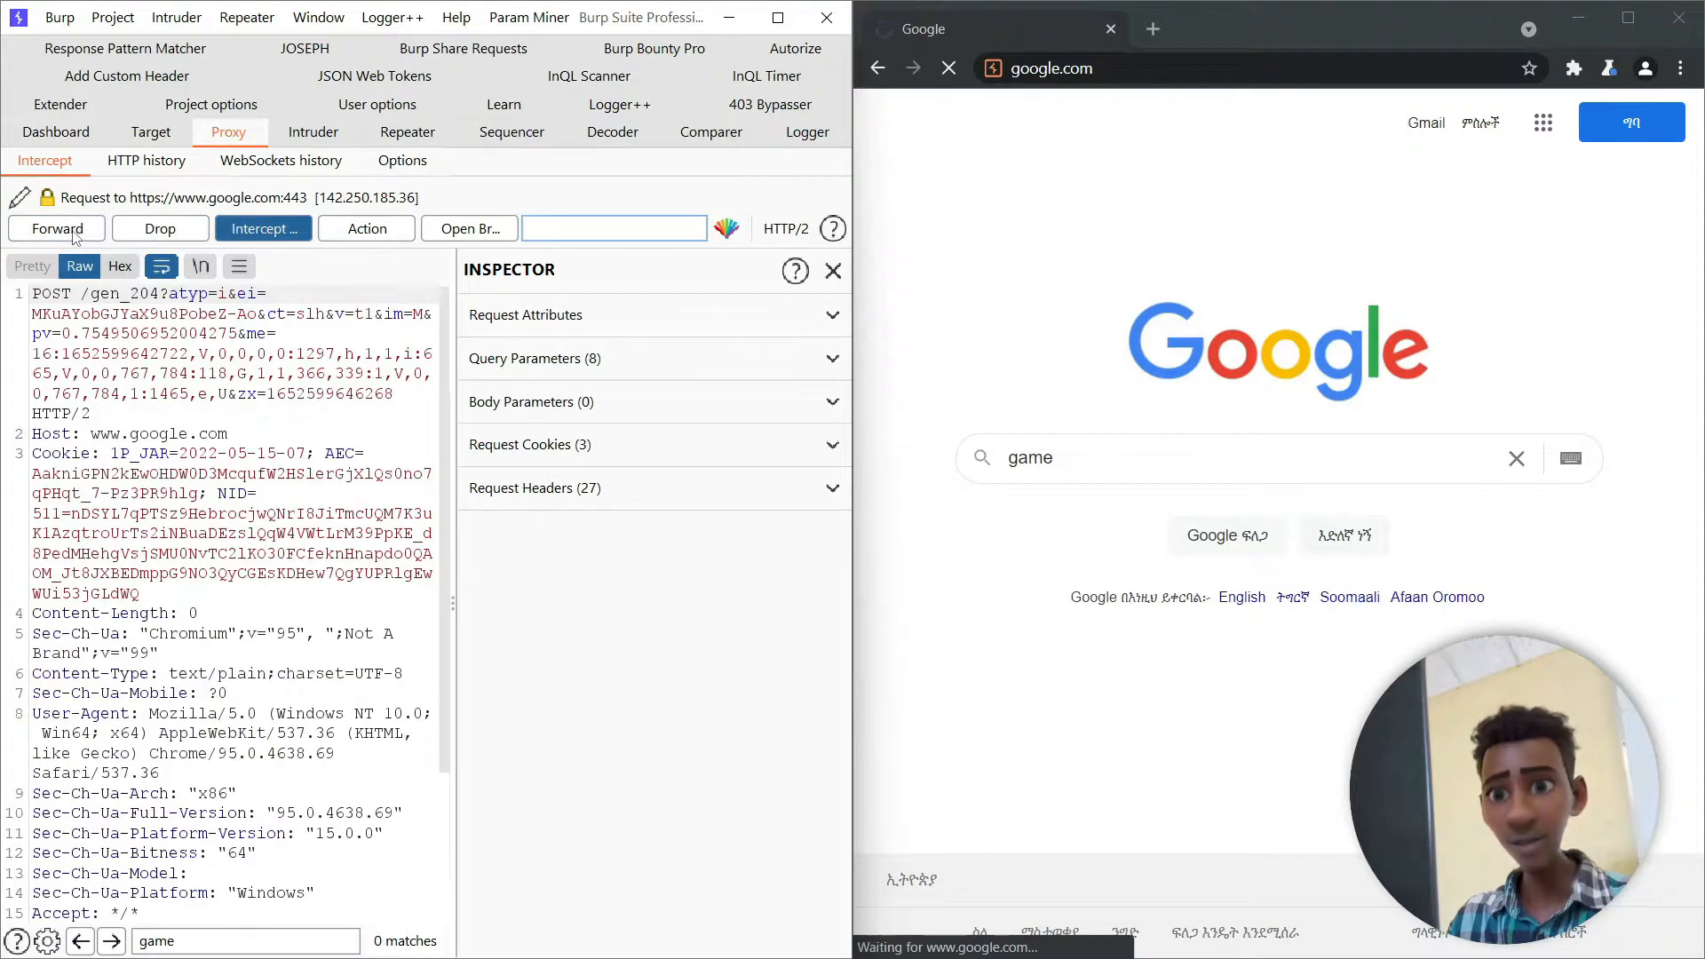
{"action": "left_click", "coordinate": [13, 229]}
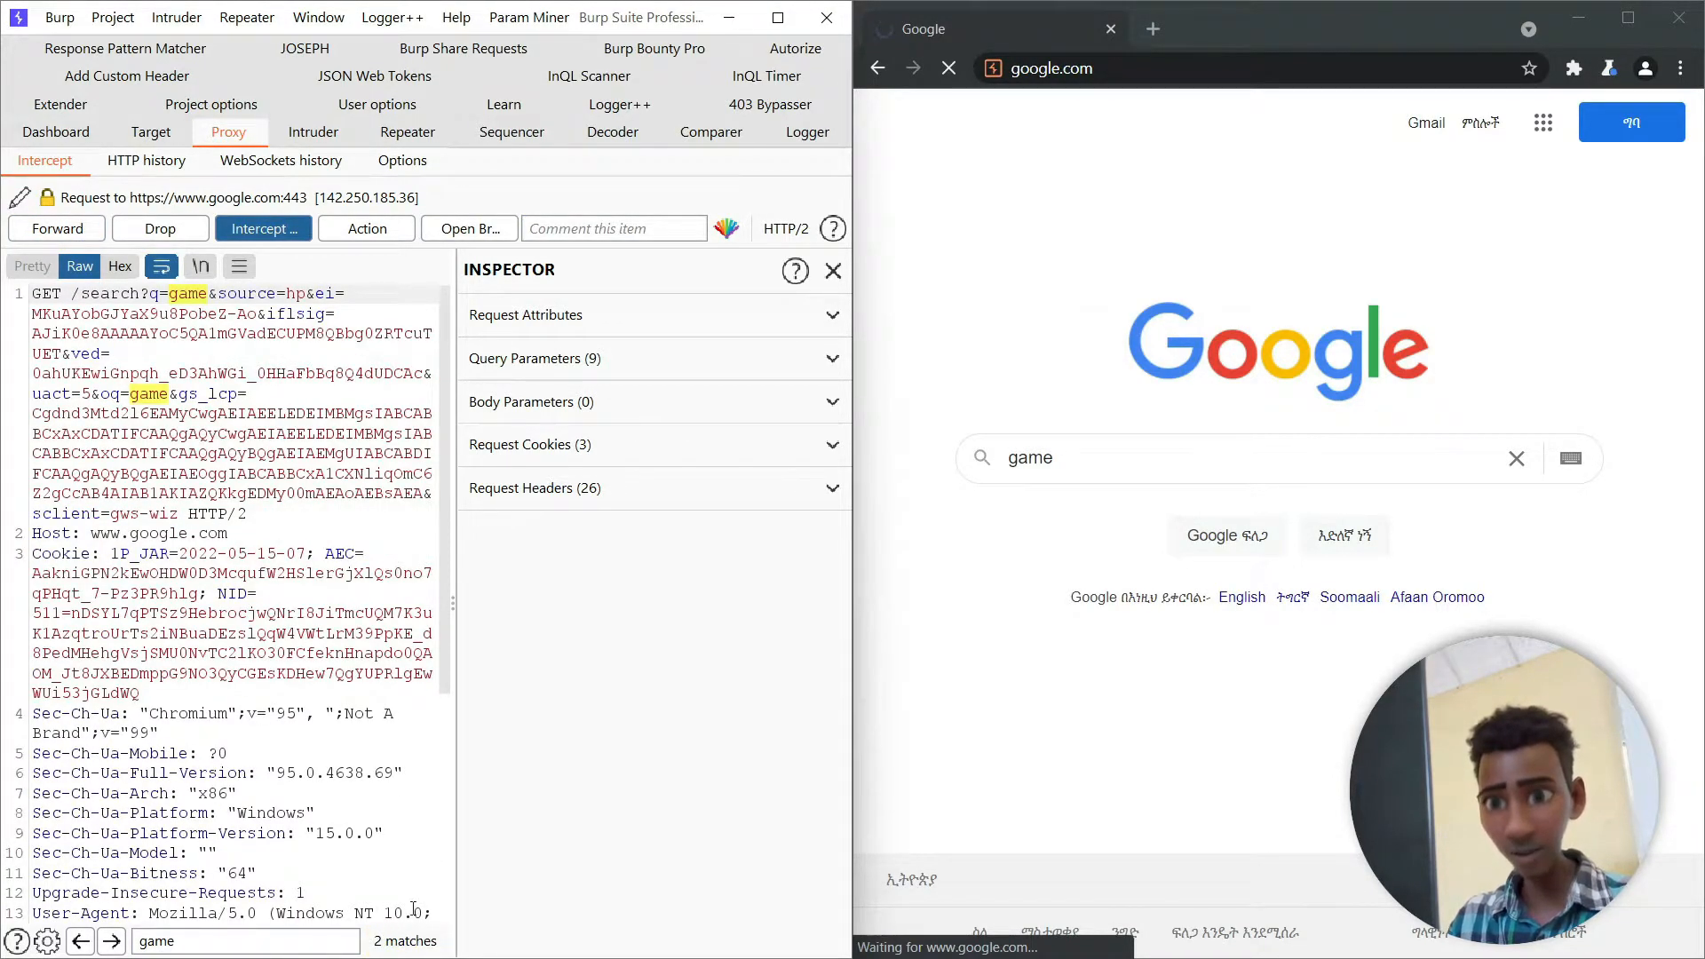
- Inspect the search term in the GET request, forward it, and turn interception off to load and browse the Google results
{"action": "left_click_drag", "start_coordinate": [129, 393], "coordinate": [158, 394]}
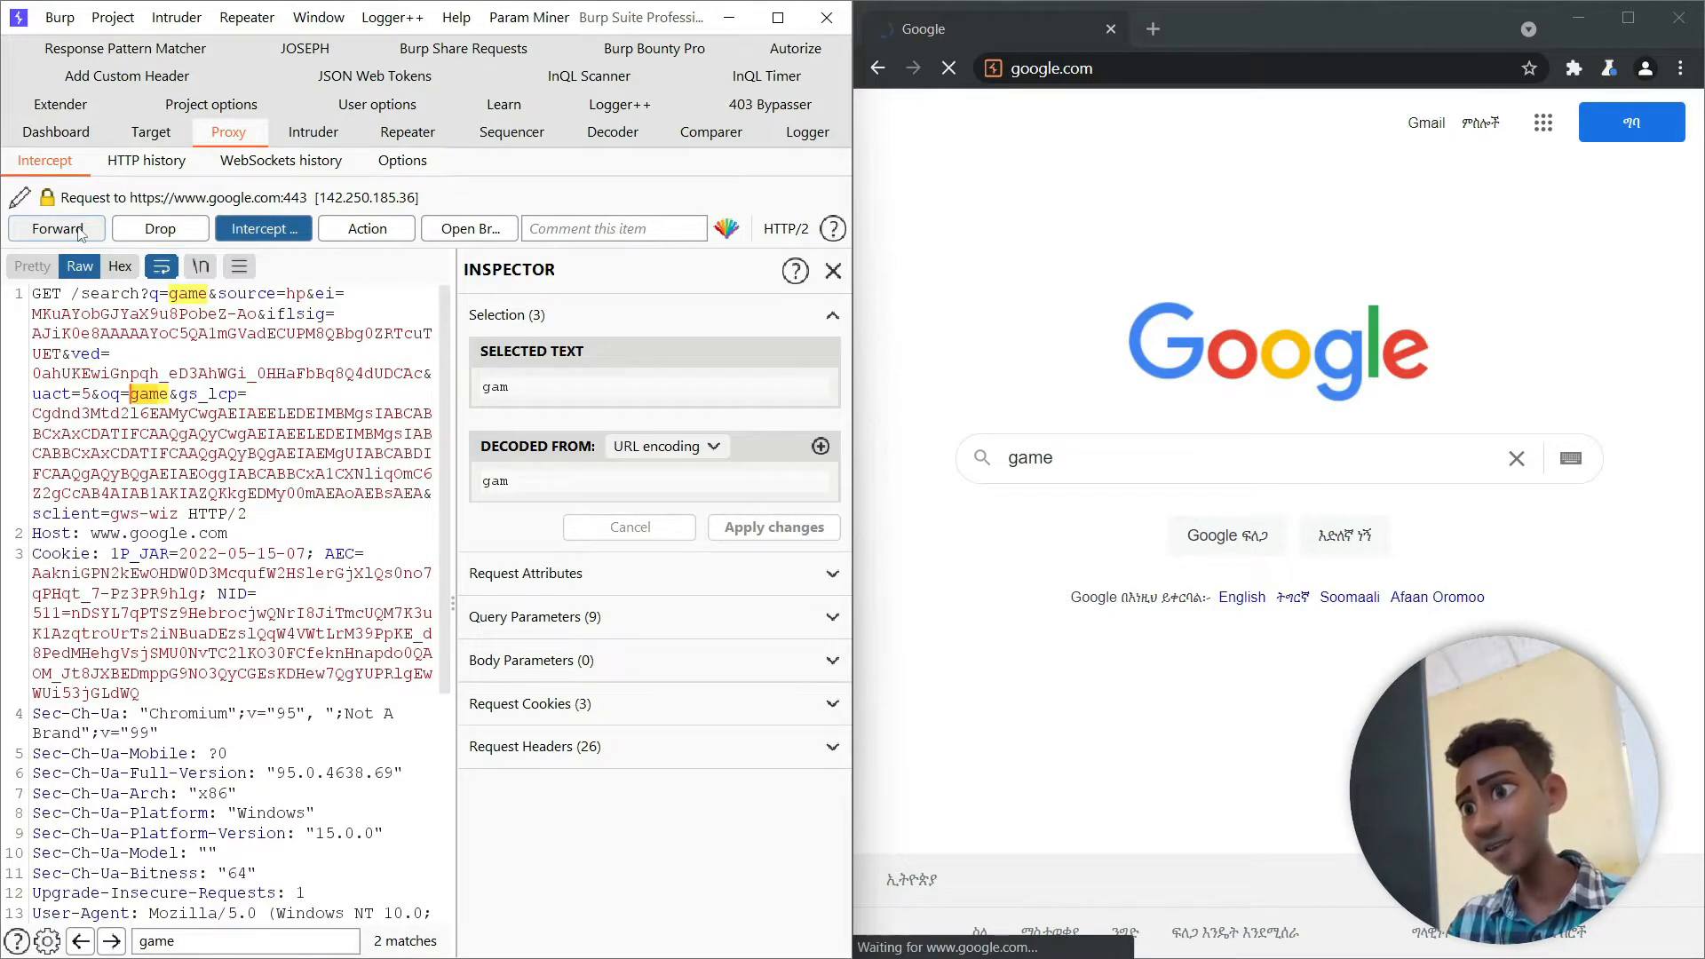
{"action": "left_click", "coordinate": [80, 232]}
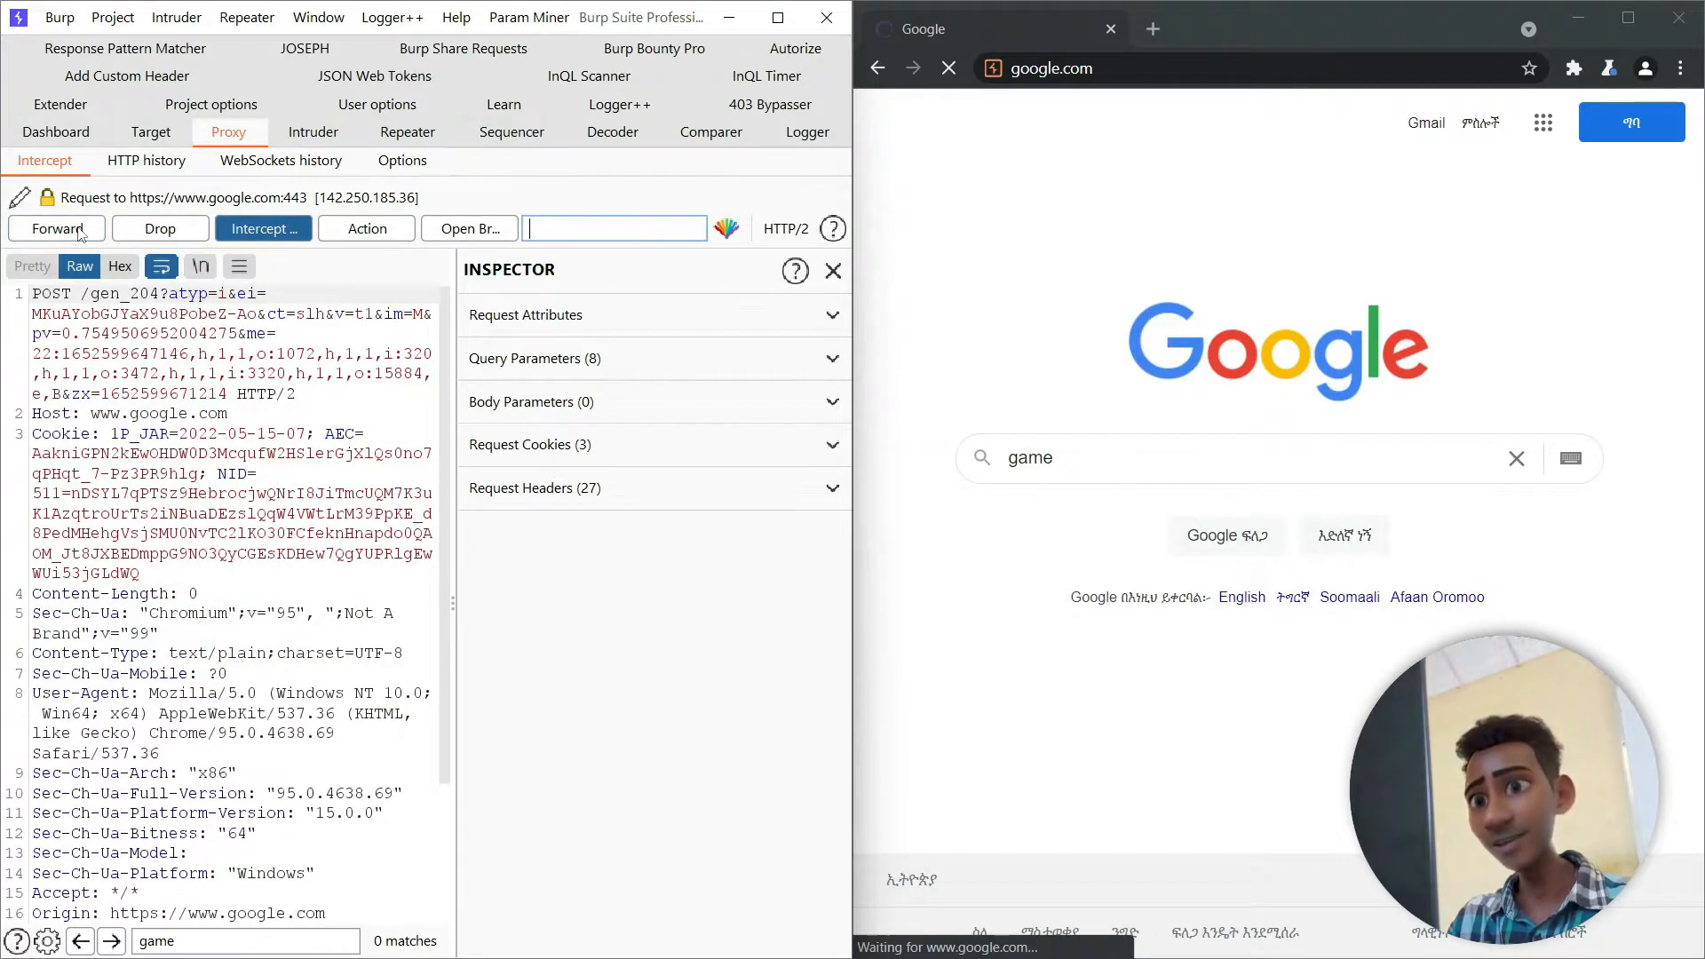
{"action": "left_click", "coordinate": [79, 230]}
{"action": "left_click", "coordinate": [330, 229]}
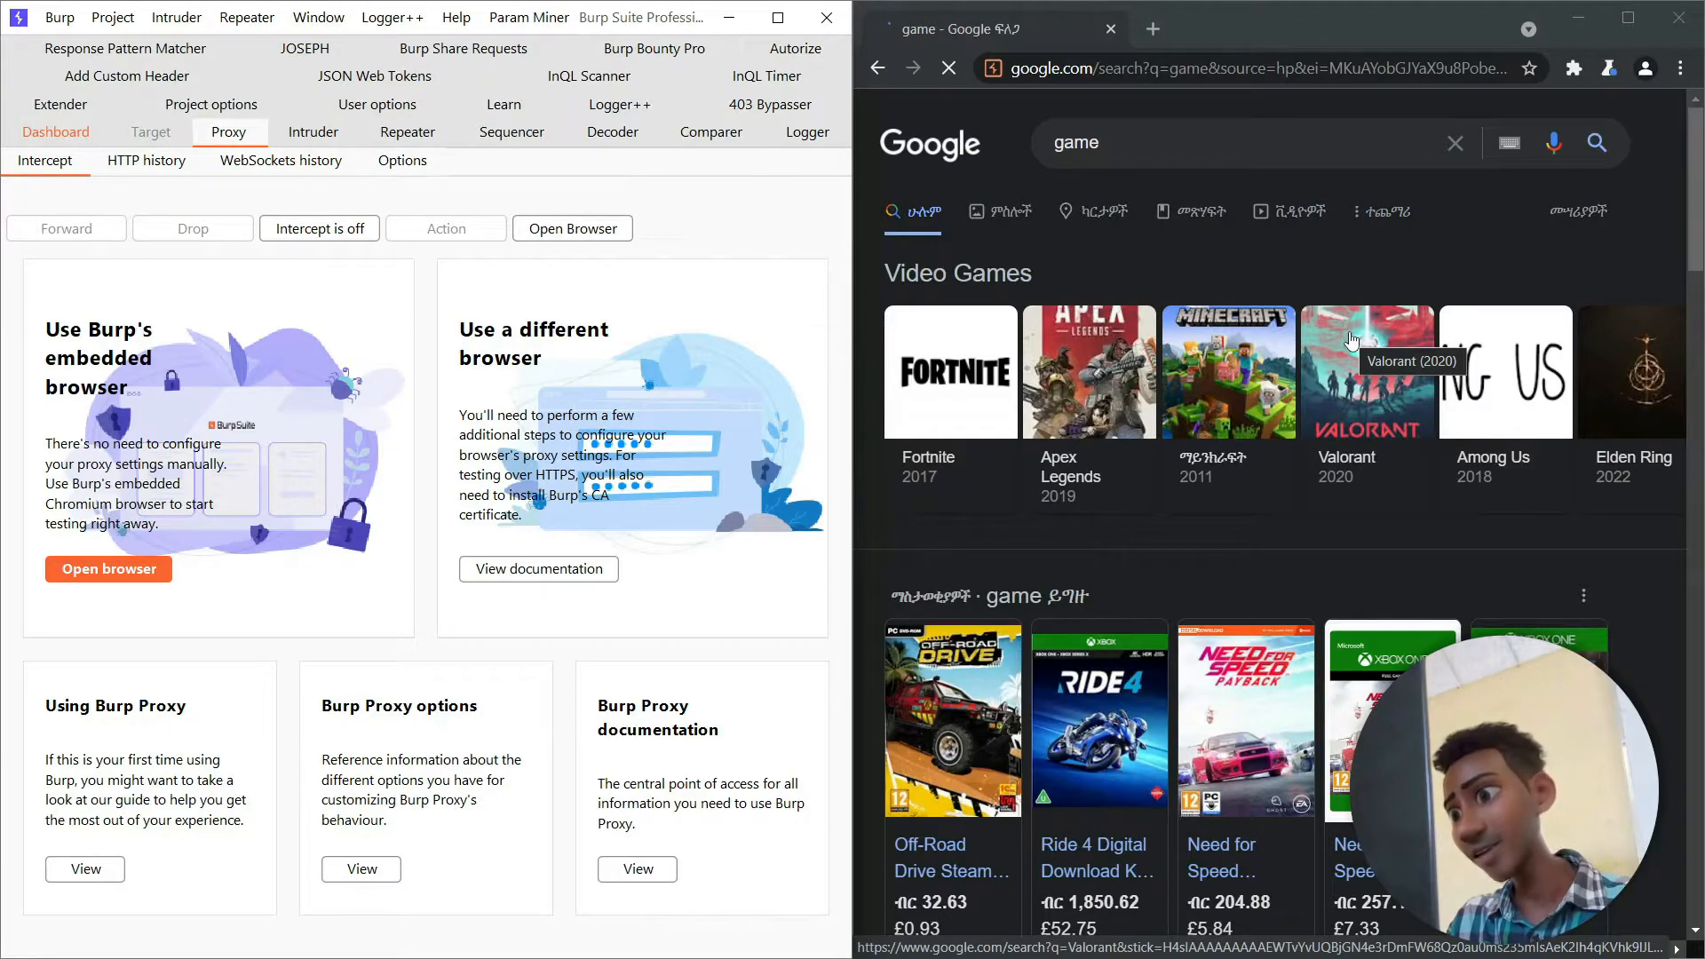
{"action": "scroll", "coordinate": [1351, 340], "scroll_direction": "down", "scroll_amount": 15}
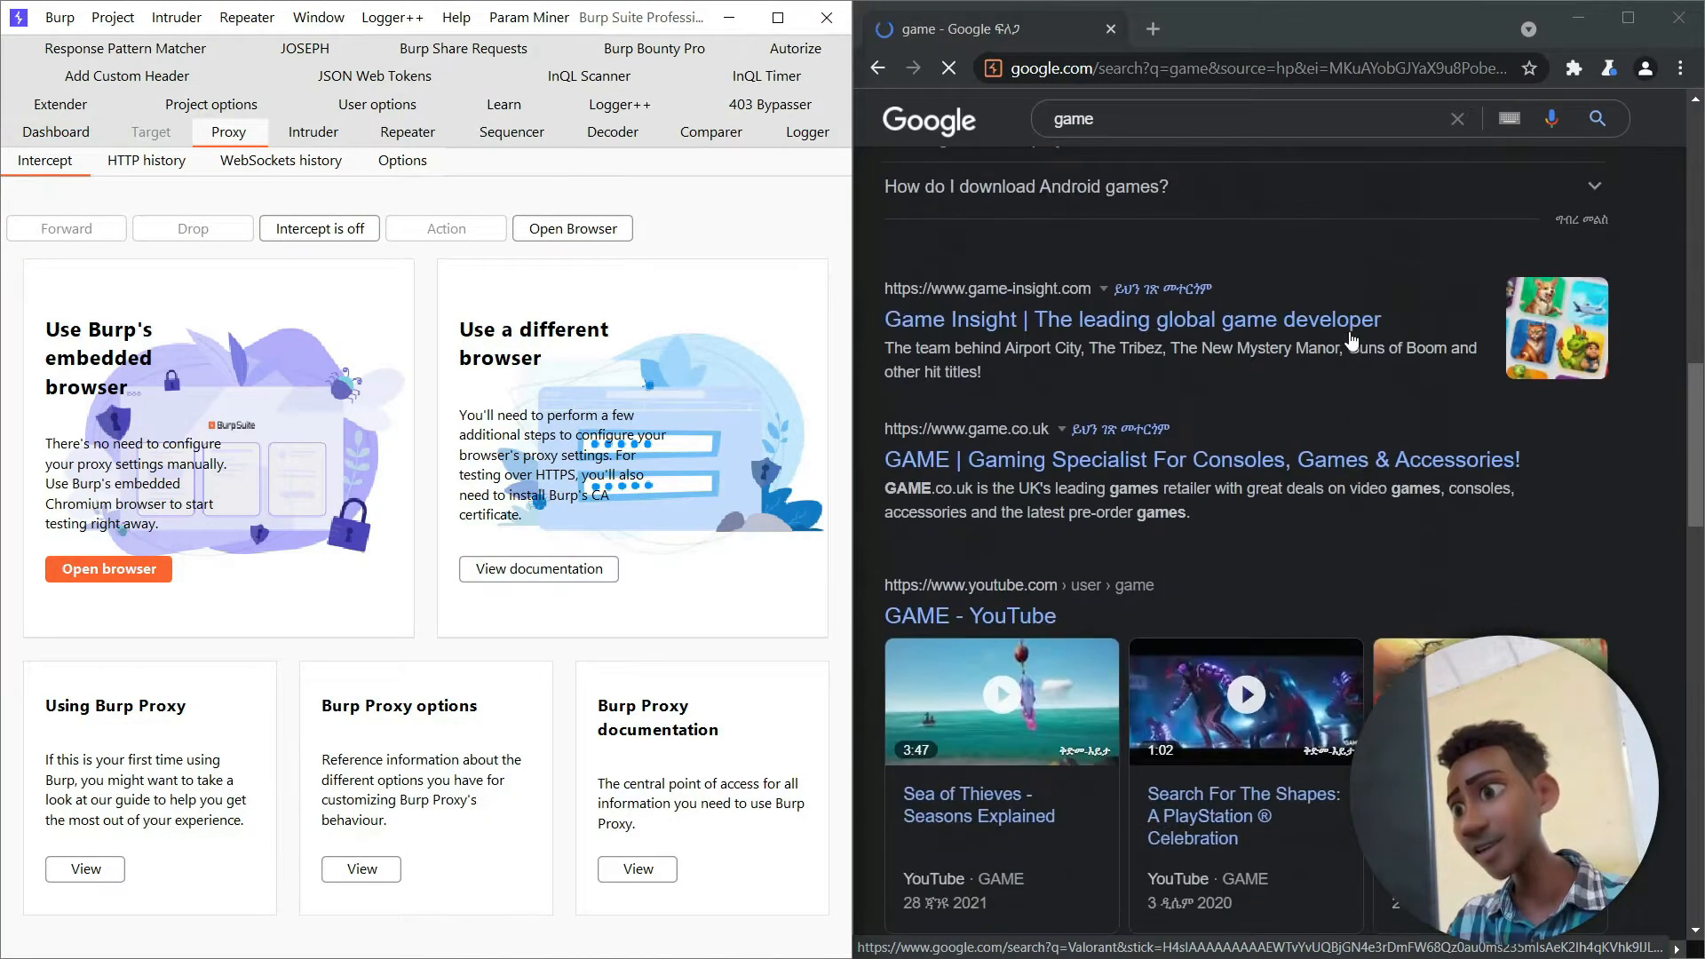
{"action": "scroll", "coordinate": [1351, 340], "scroll_direction": "down", "scroll_amount": 10}
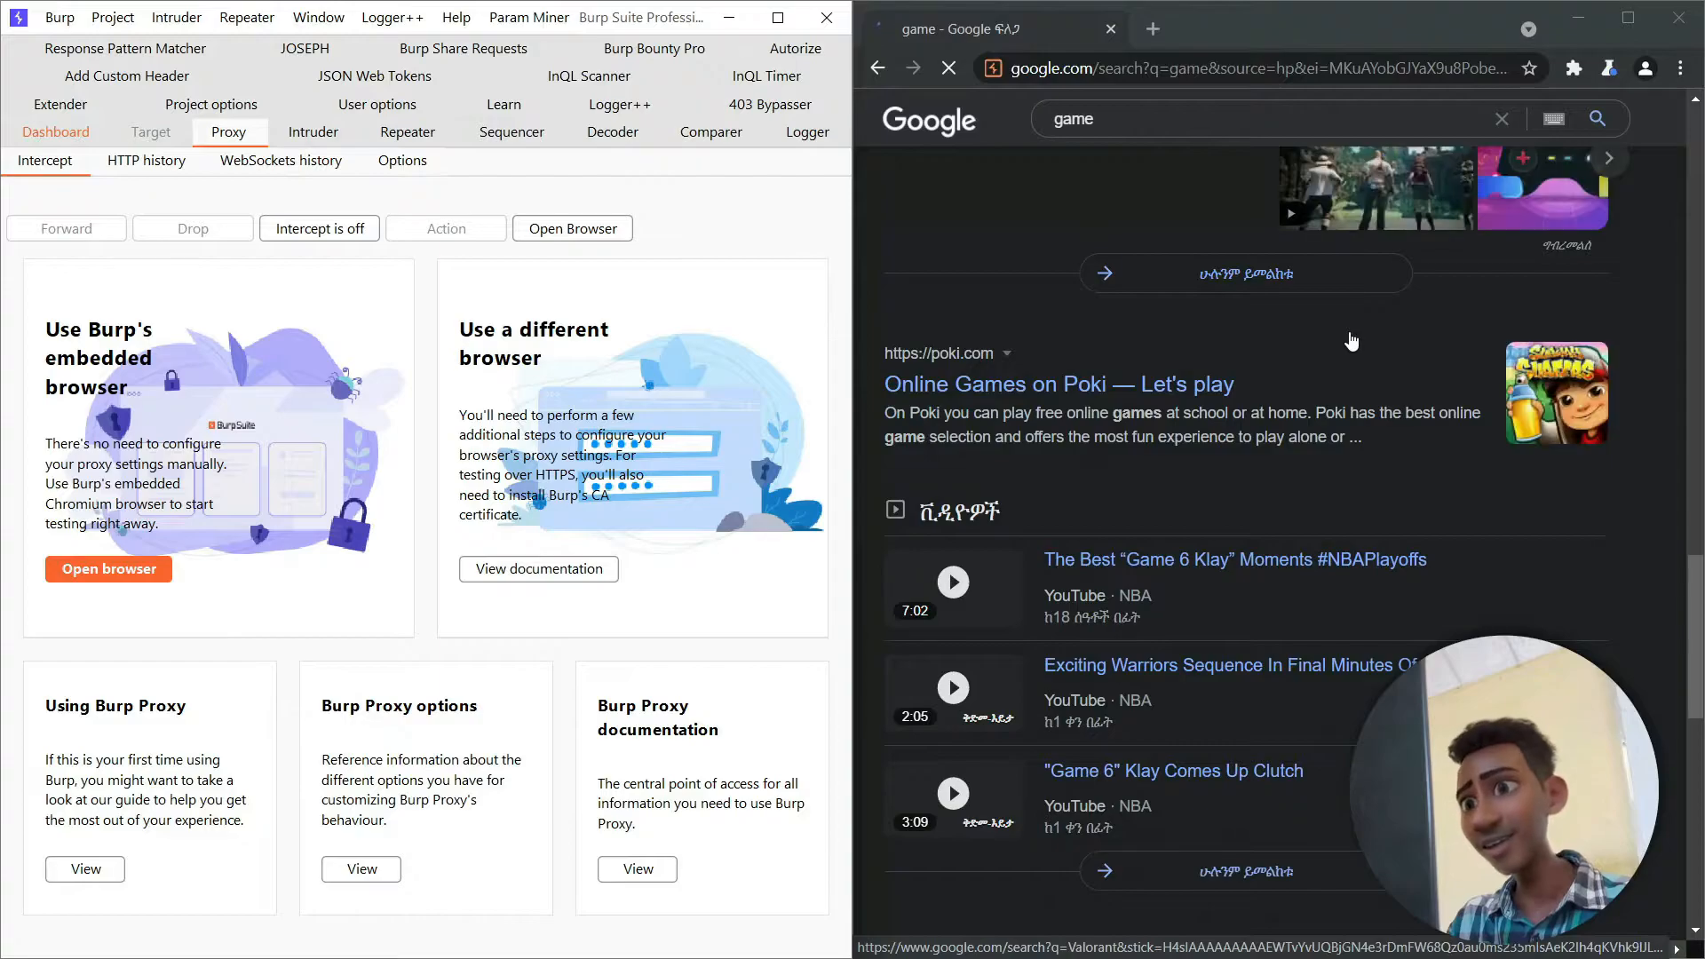
- Go back from the search results to Google's home page and close the embedded browser
{"action": "scroll", "coordinate": [1351, 340], "scroll_direction": "up", "scroll_amount": 8}
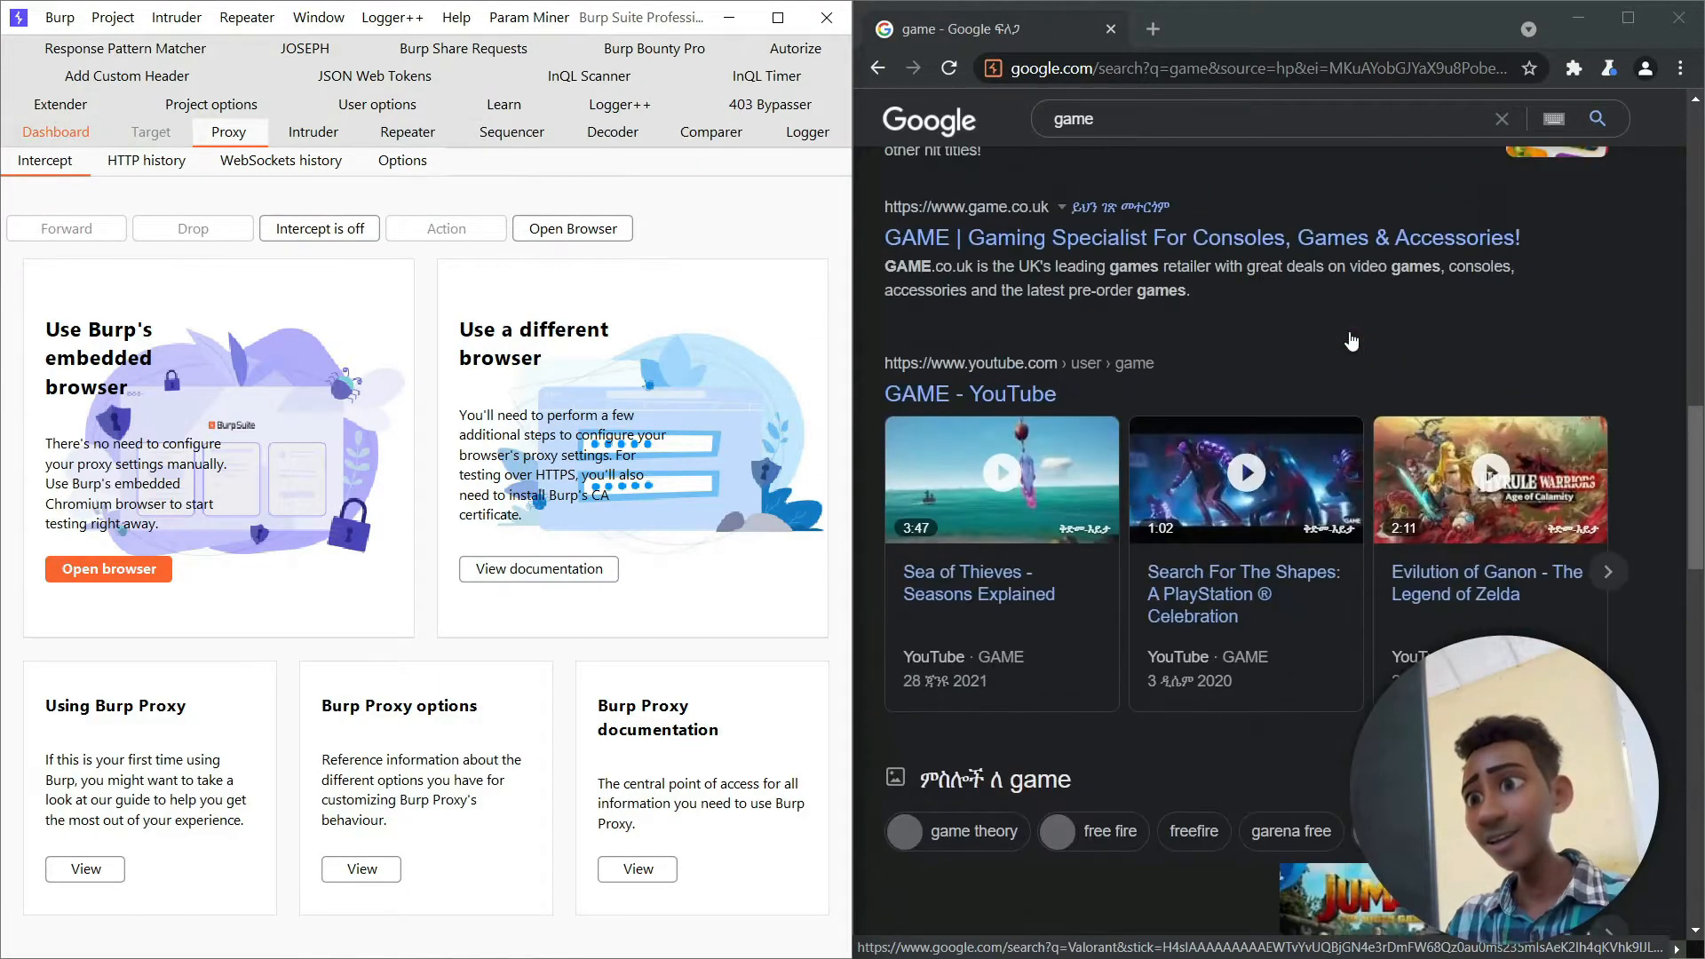
{"action": "scroll", "coordinate": [1351, 340], "scroll_direction": "up", "scroll_amount": 14}
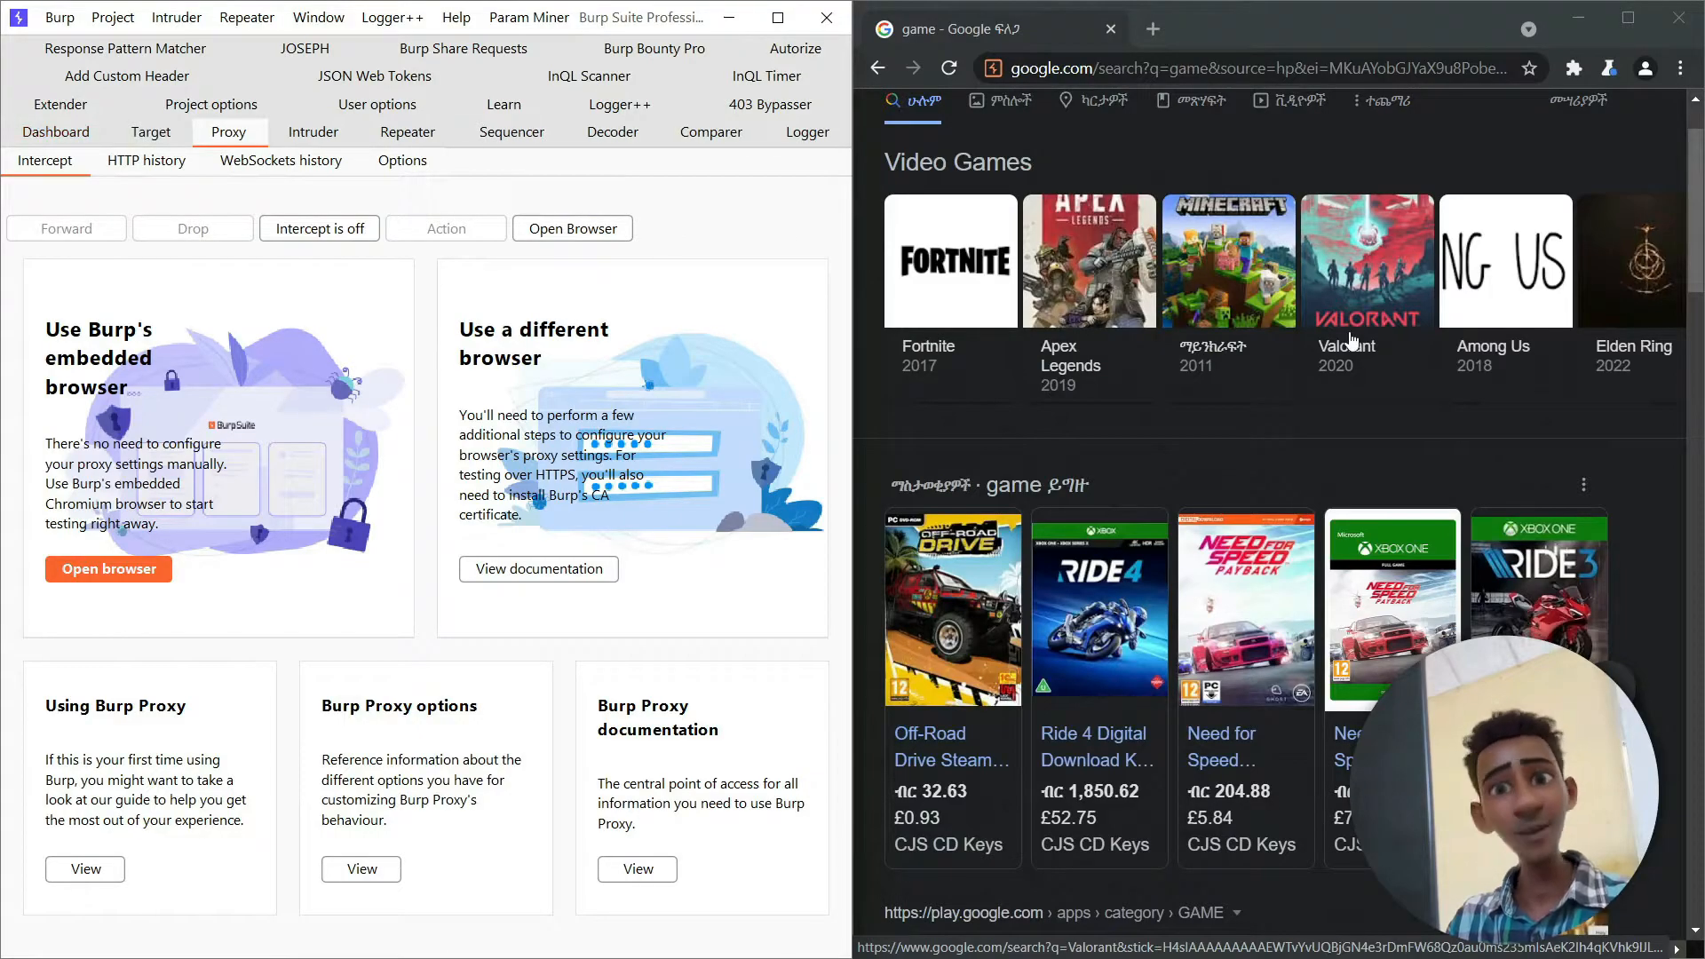
{"action": "left_click", "coordinate": [877, 71]}
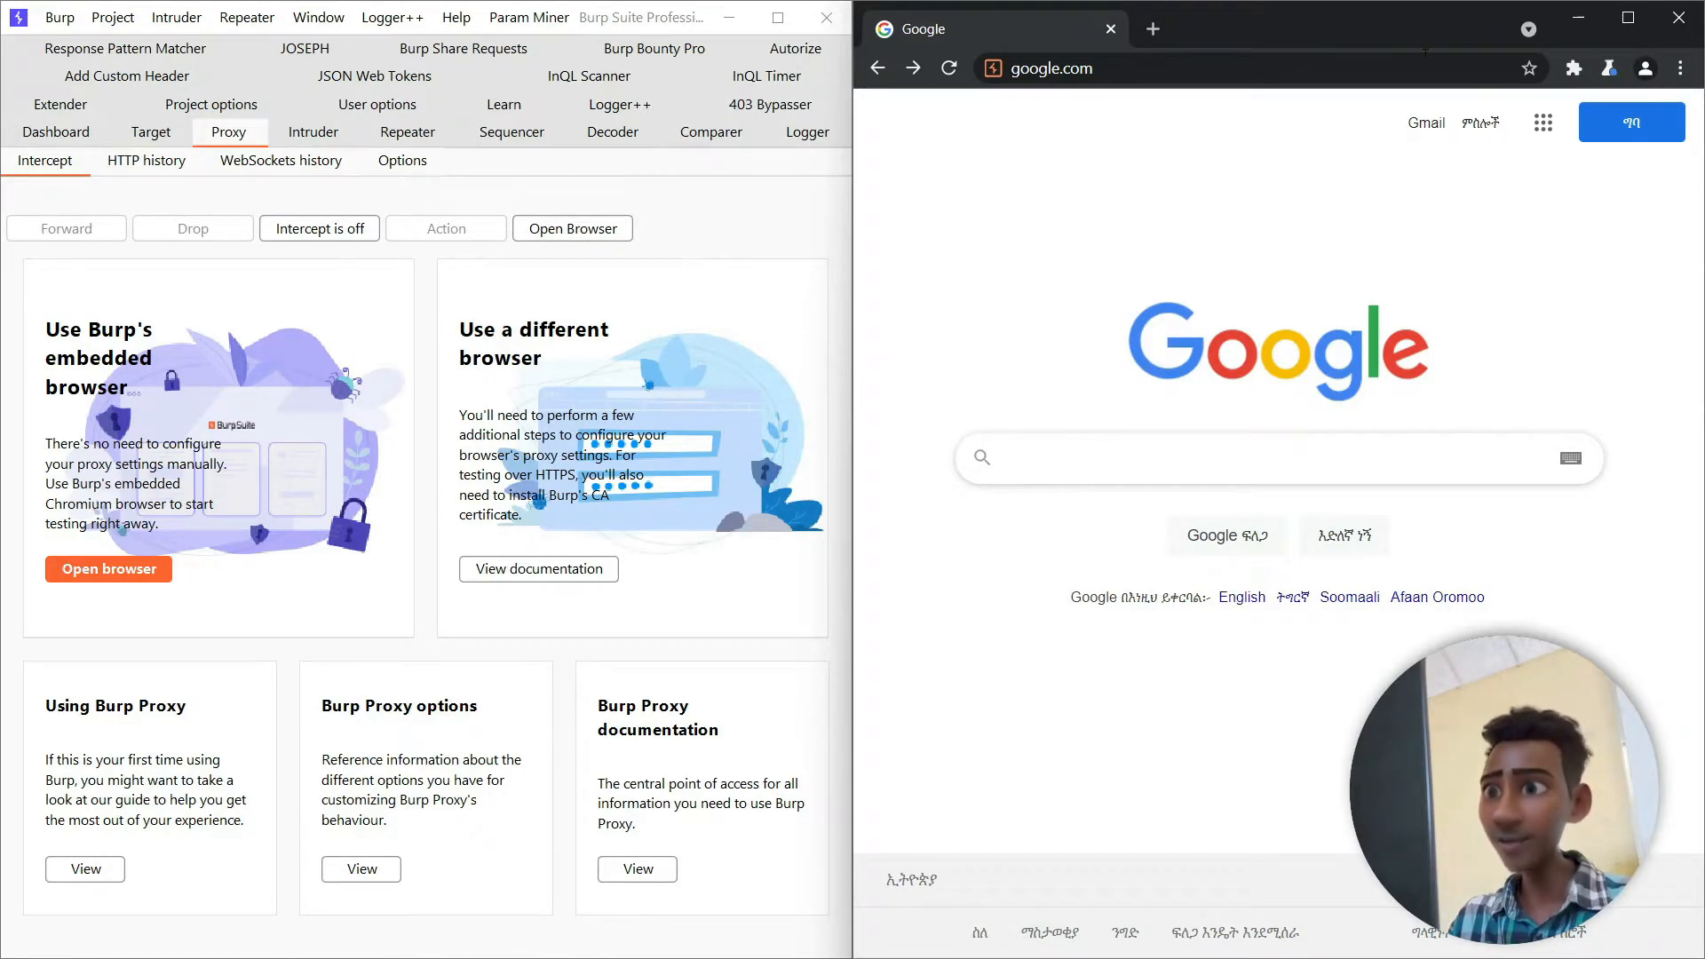
{"action": "left_click", "coordinate": [1679, 17]}
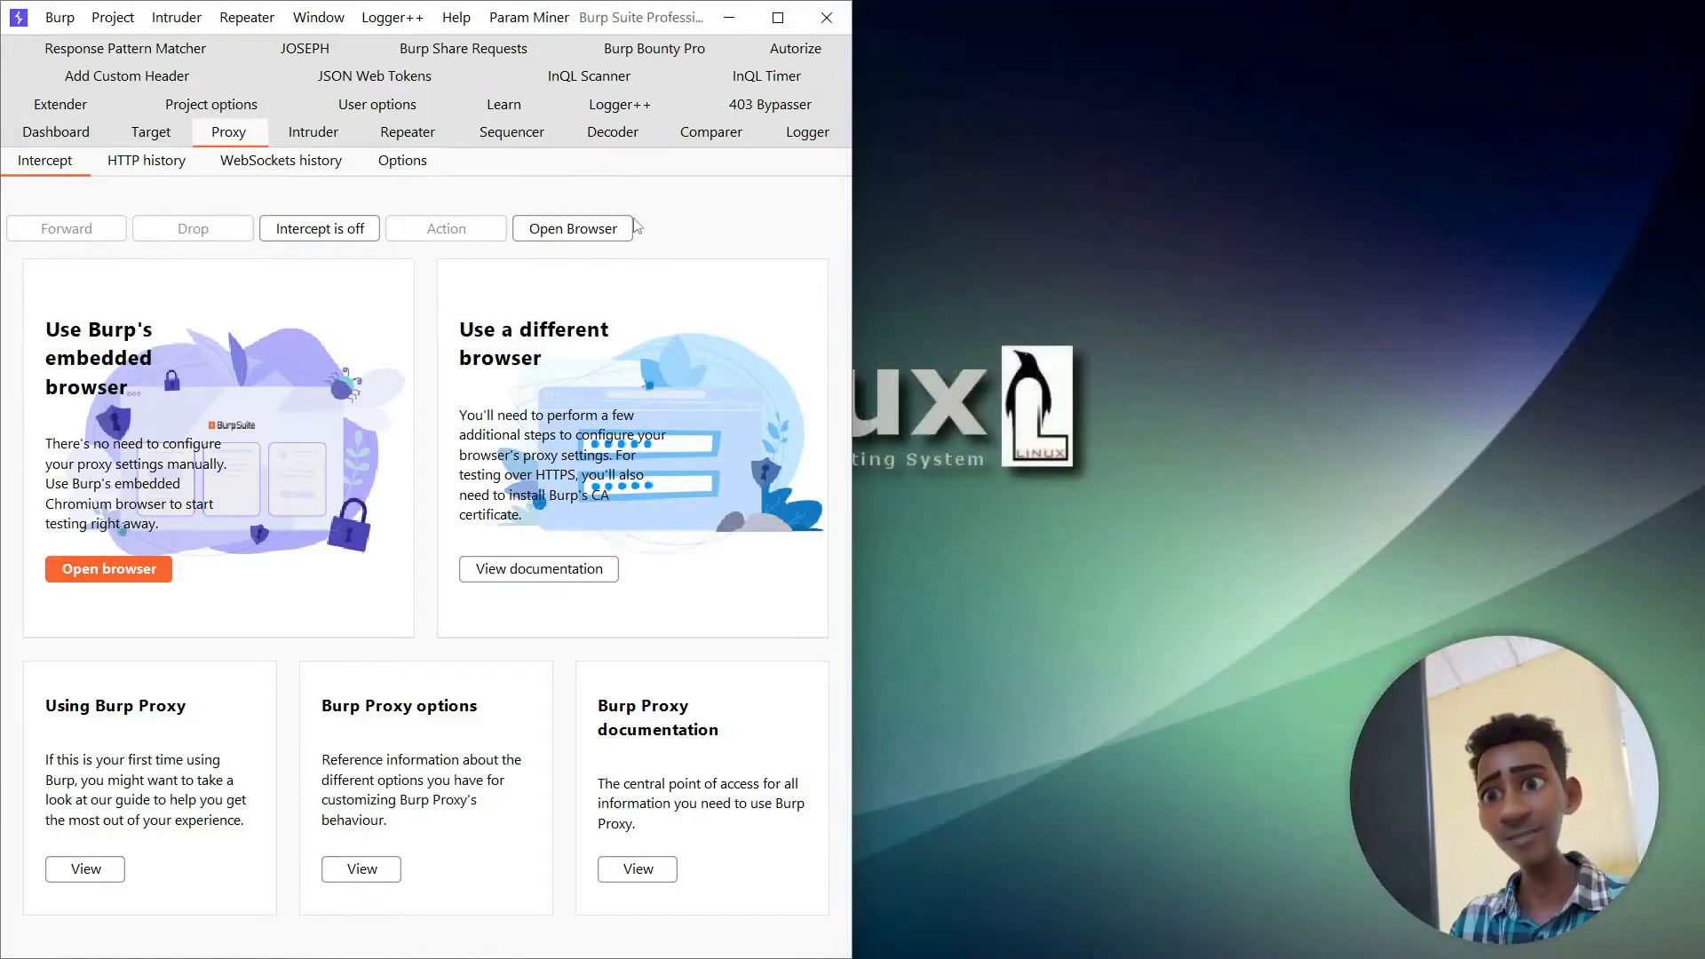
- Maximize the Burp Suite window and install the AES Payloads extension from the BApp Store
{"action": "left_click", "coordinate": [771, 23]}
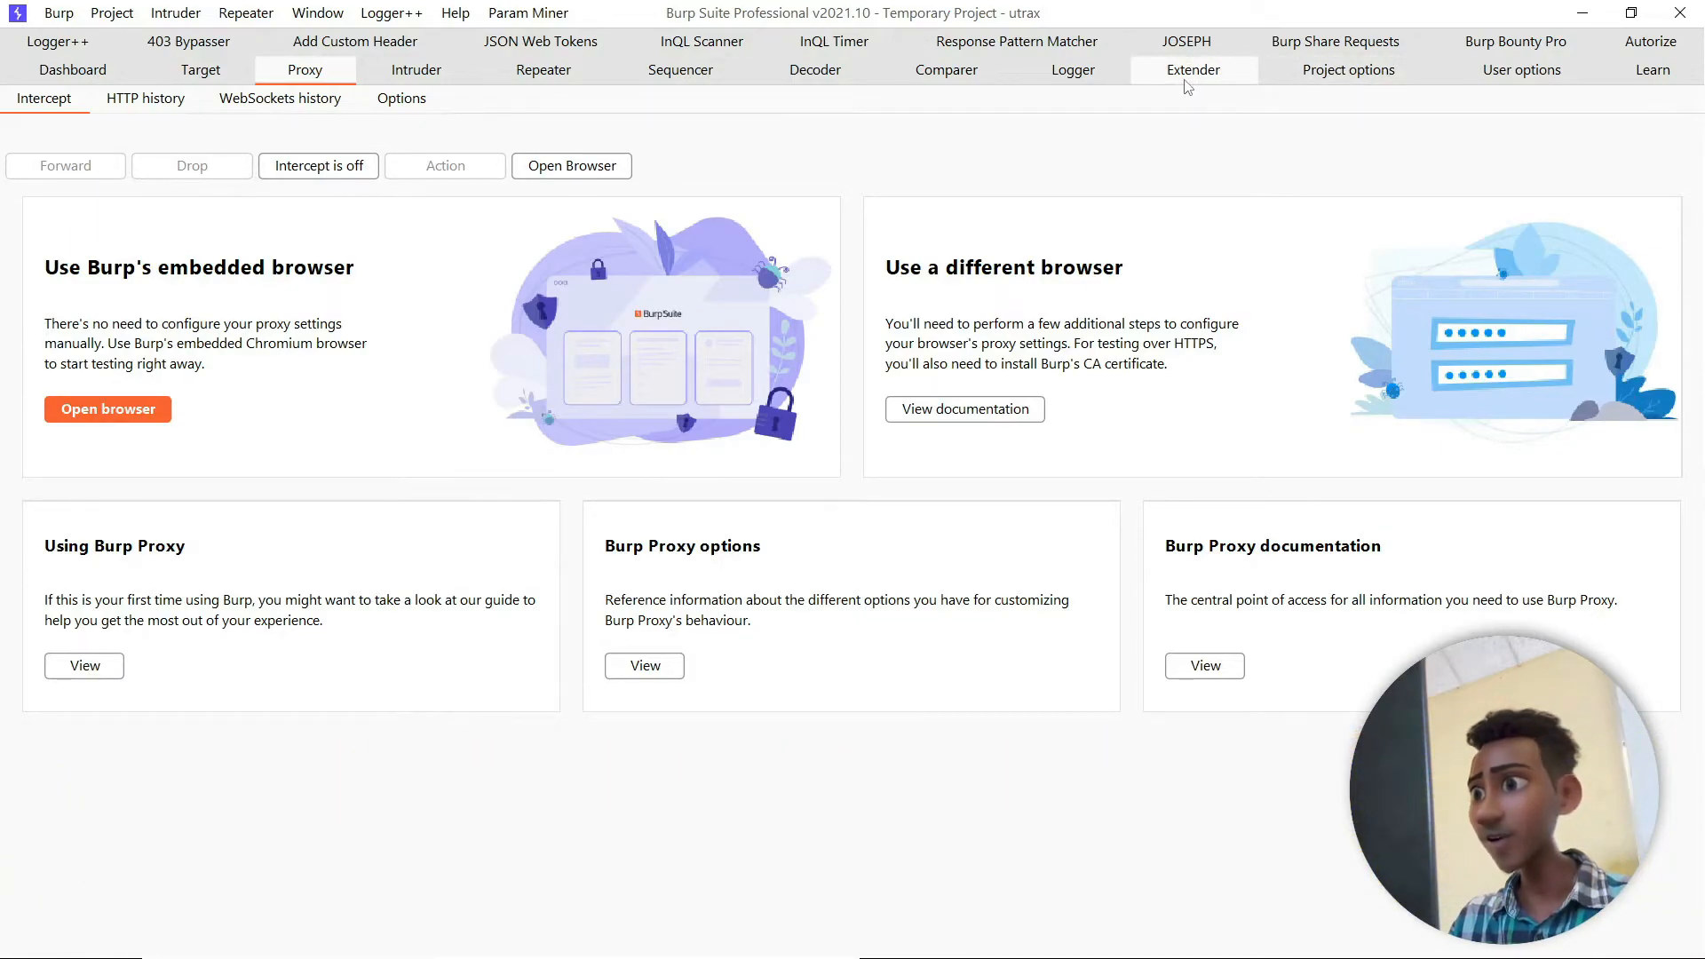
{"action": "left_click", "coordinate": [1187, 71]}
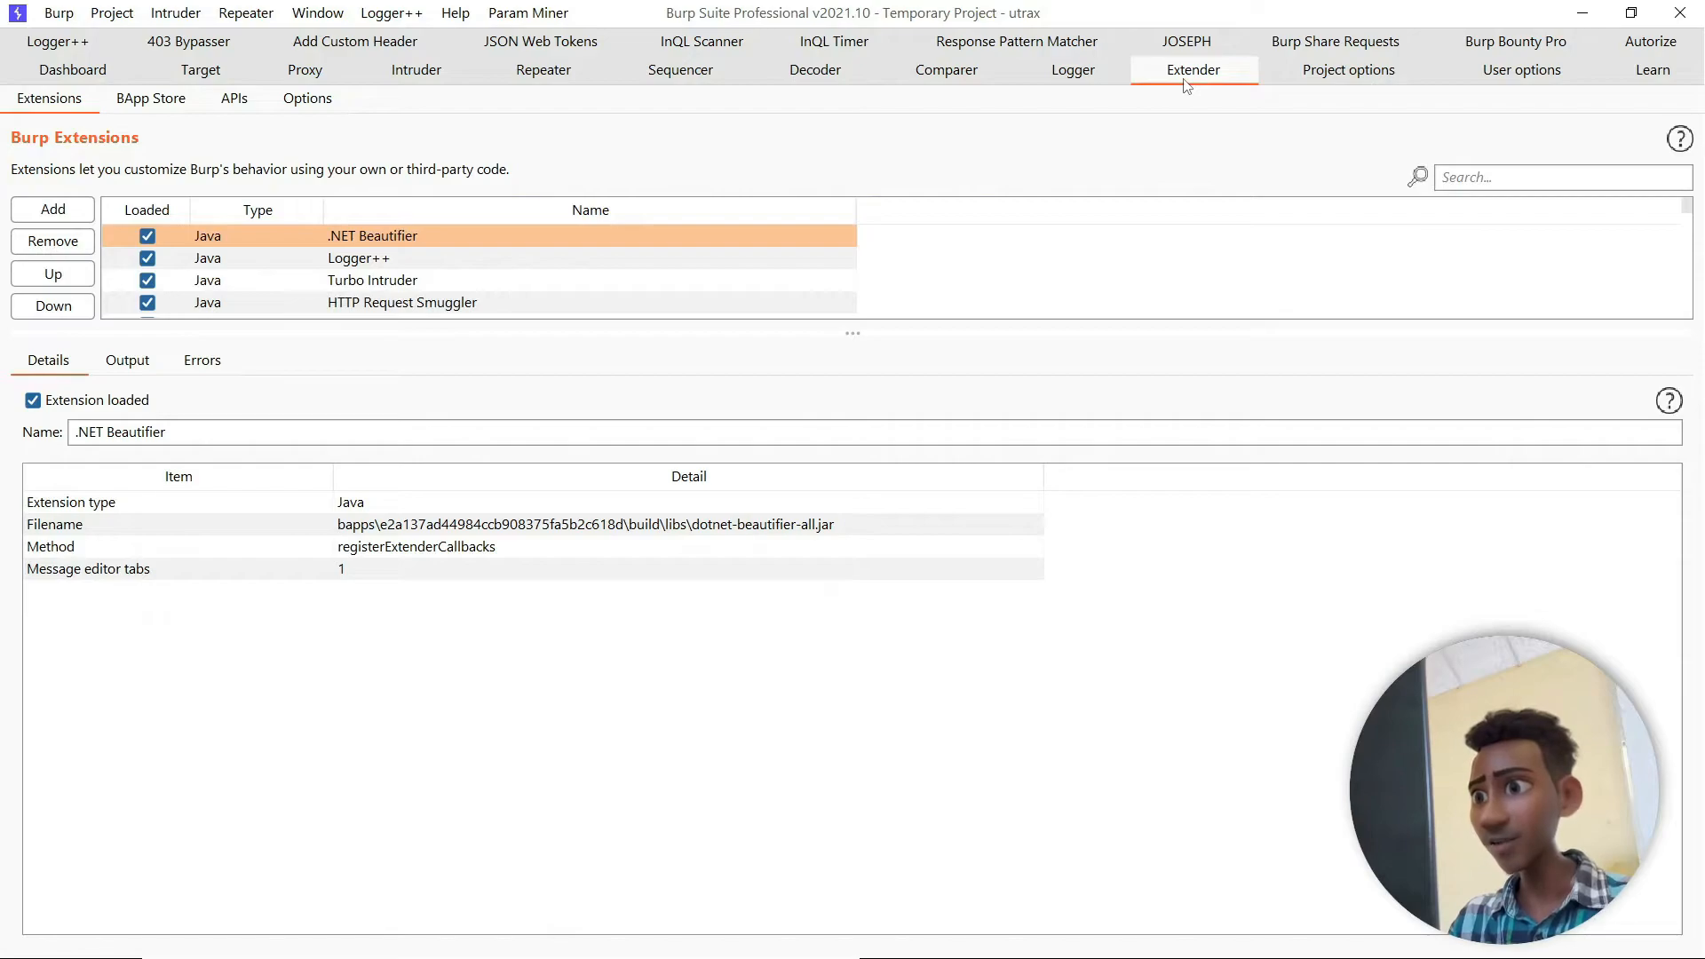
{"action": "left_click", "coordinate": [172, 101]}
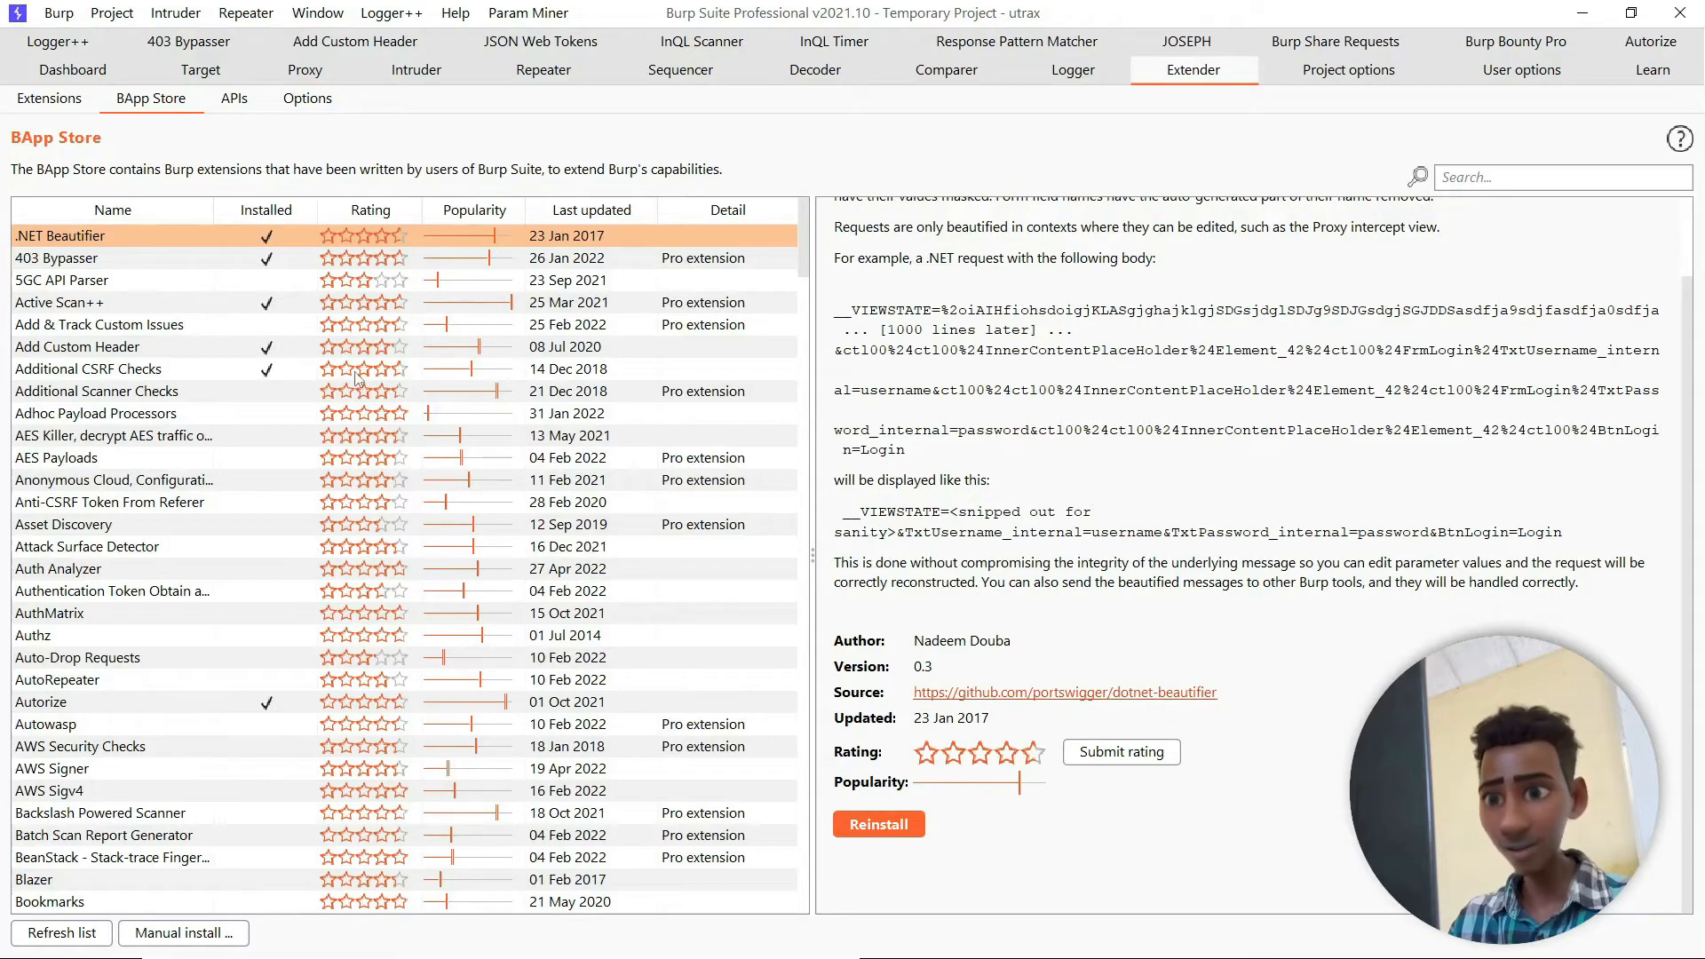
{"action": "scroll", "coordinate": [347, 355], "scroll_direction": "down", "scroll_amount": 3}
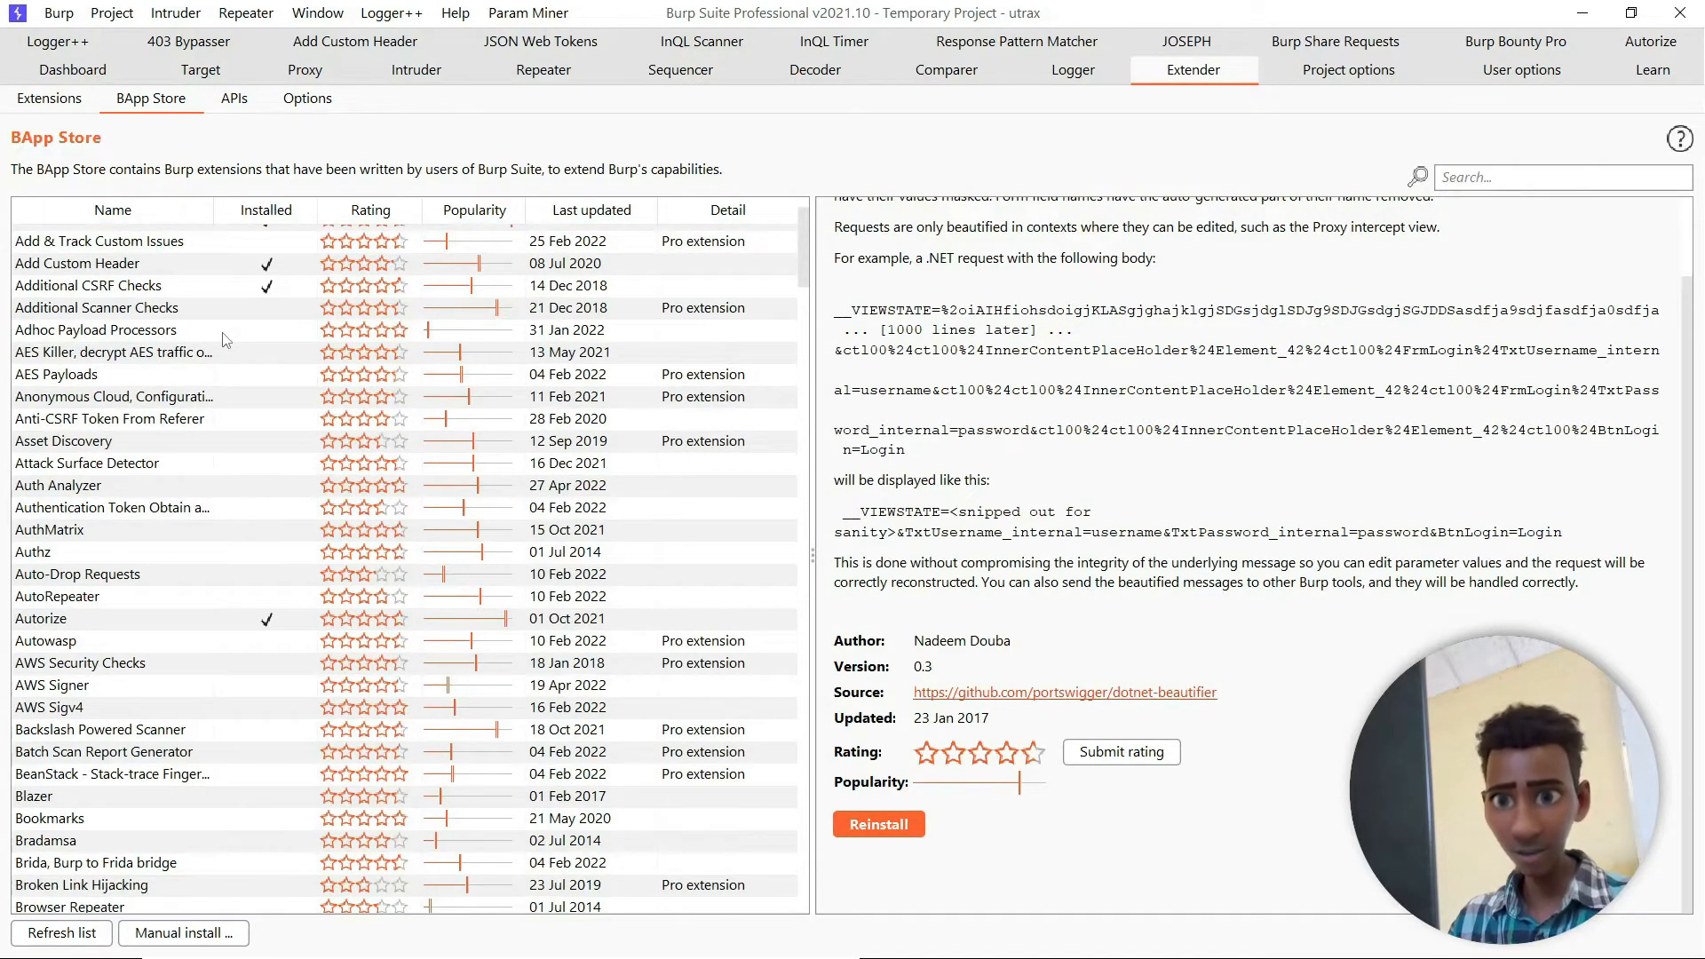
{"action": "left_click", "coordinate": [250, 376]}
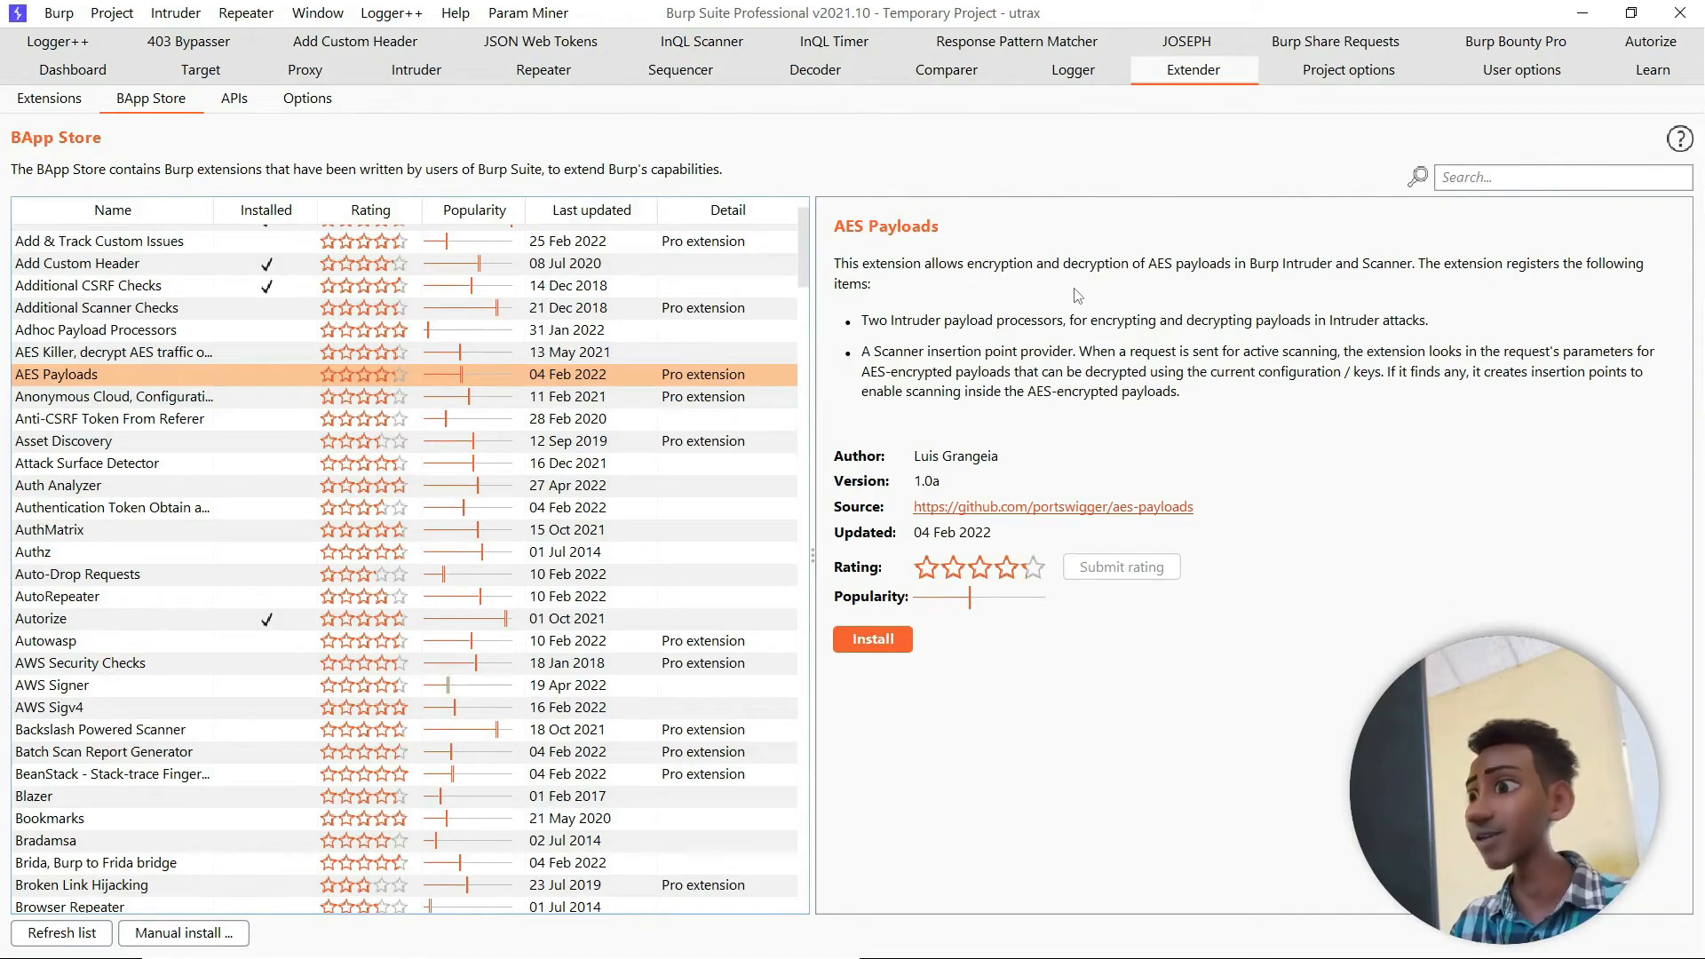
{"action": "left_click", "coordinate": [885, 650]}
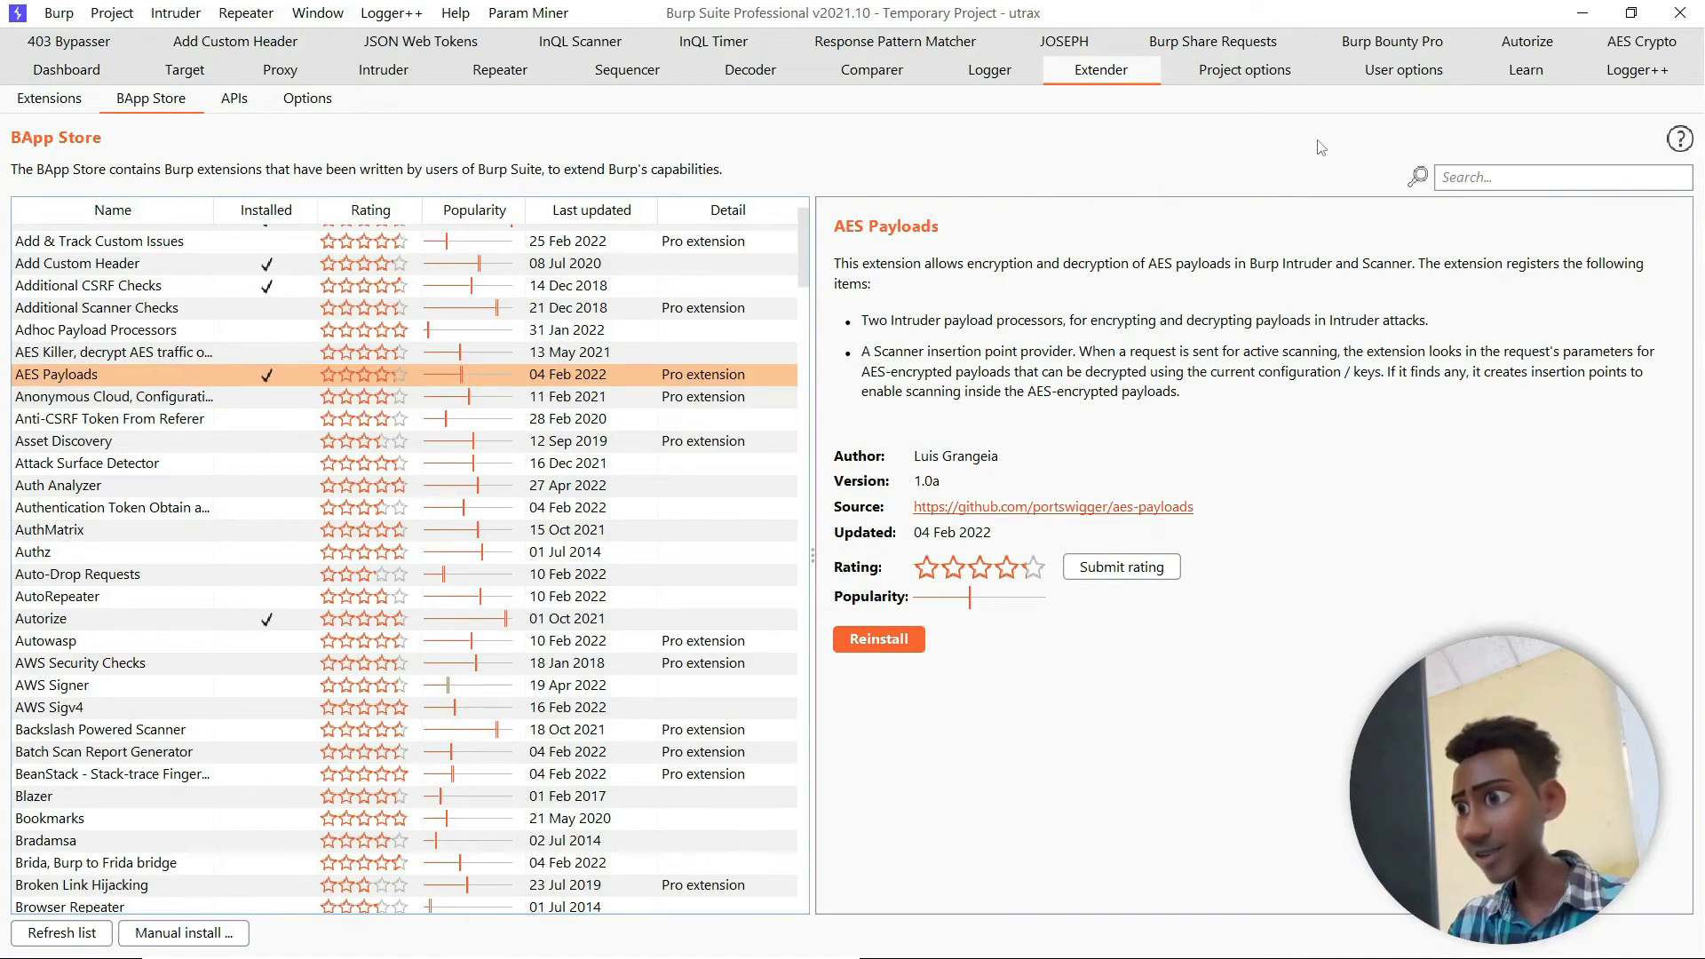
- View the AES Crypto page added by the extension and exit Burp Suite, closing all its windows
{"action": "left_click", "coordinate": [1642, 41]}
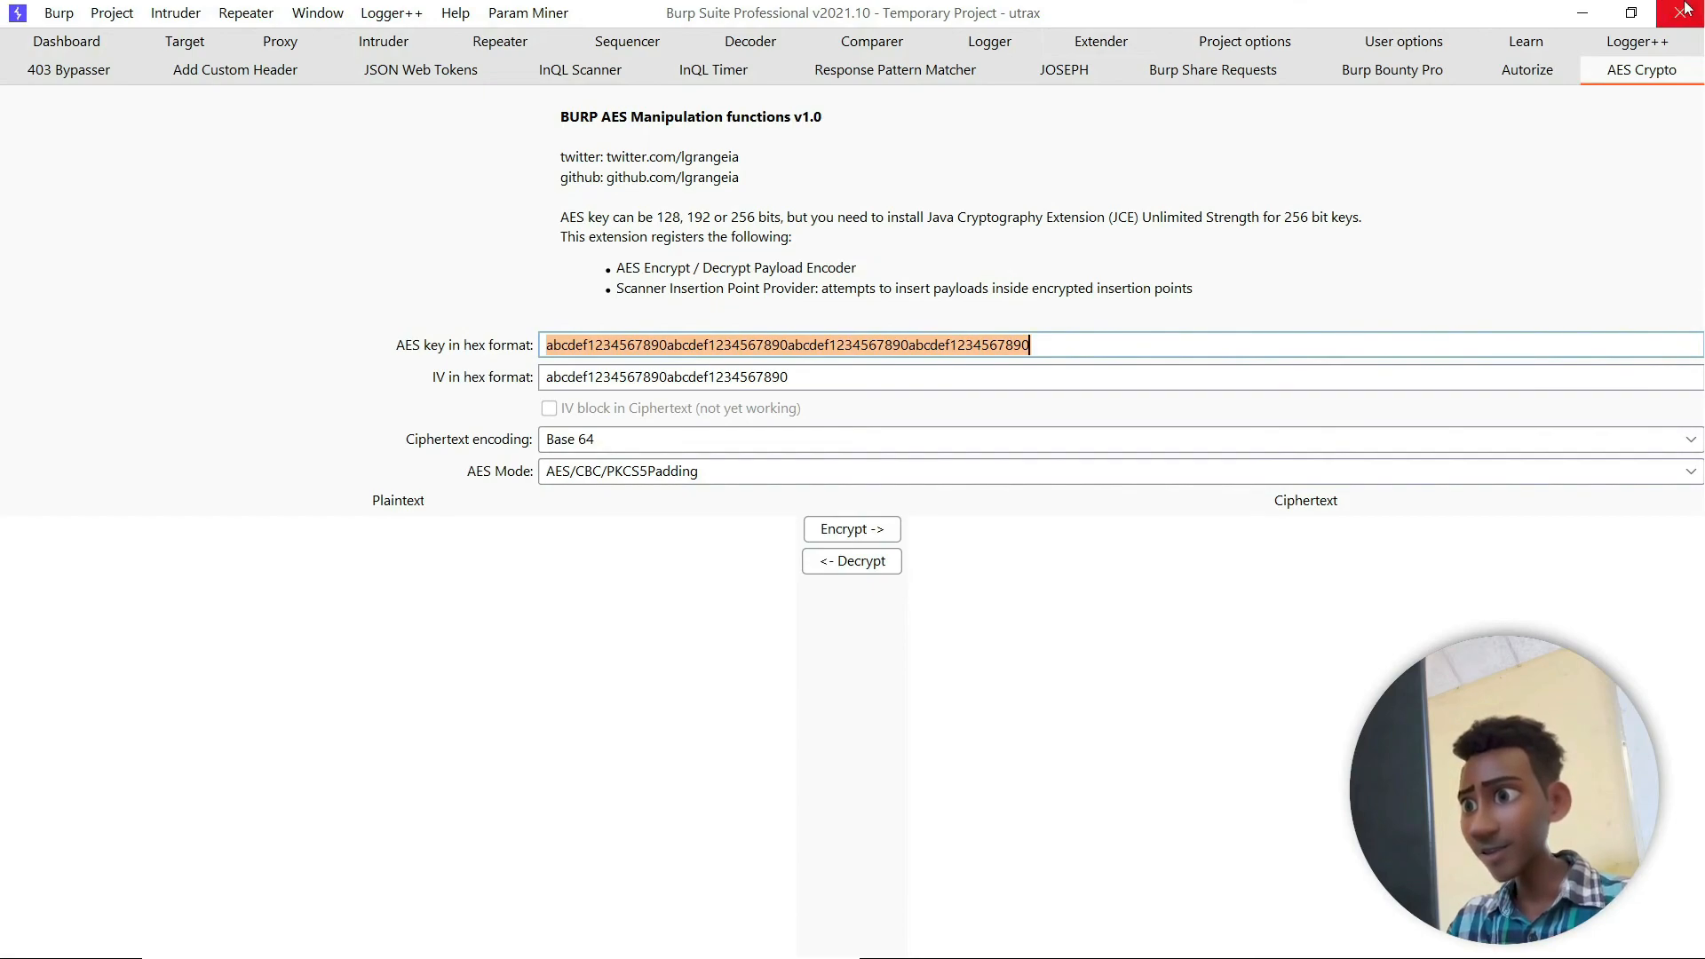
{"action": "left_click", "coordinate": [1683, 10]}
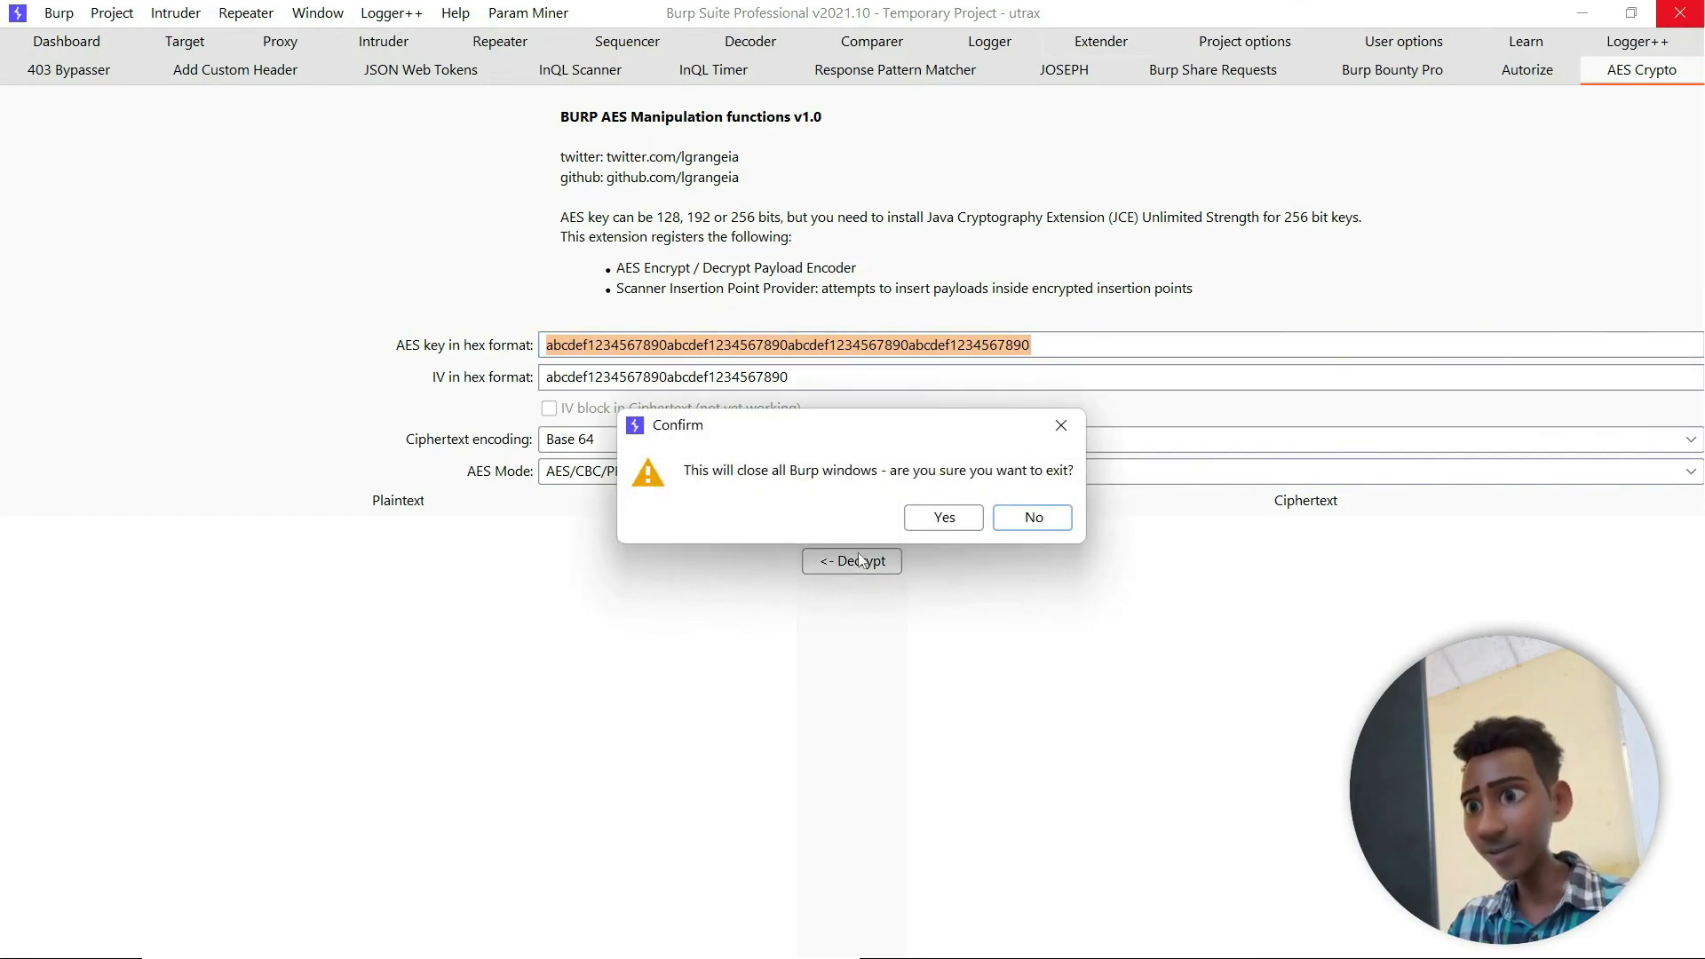
{"action": "left_click", "coordinate": [954, 524]}
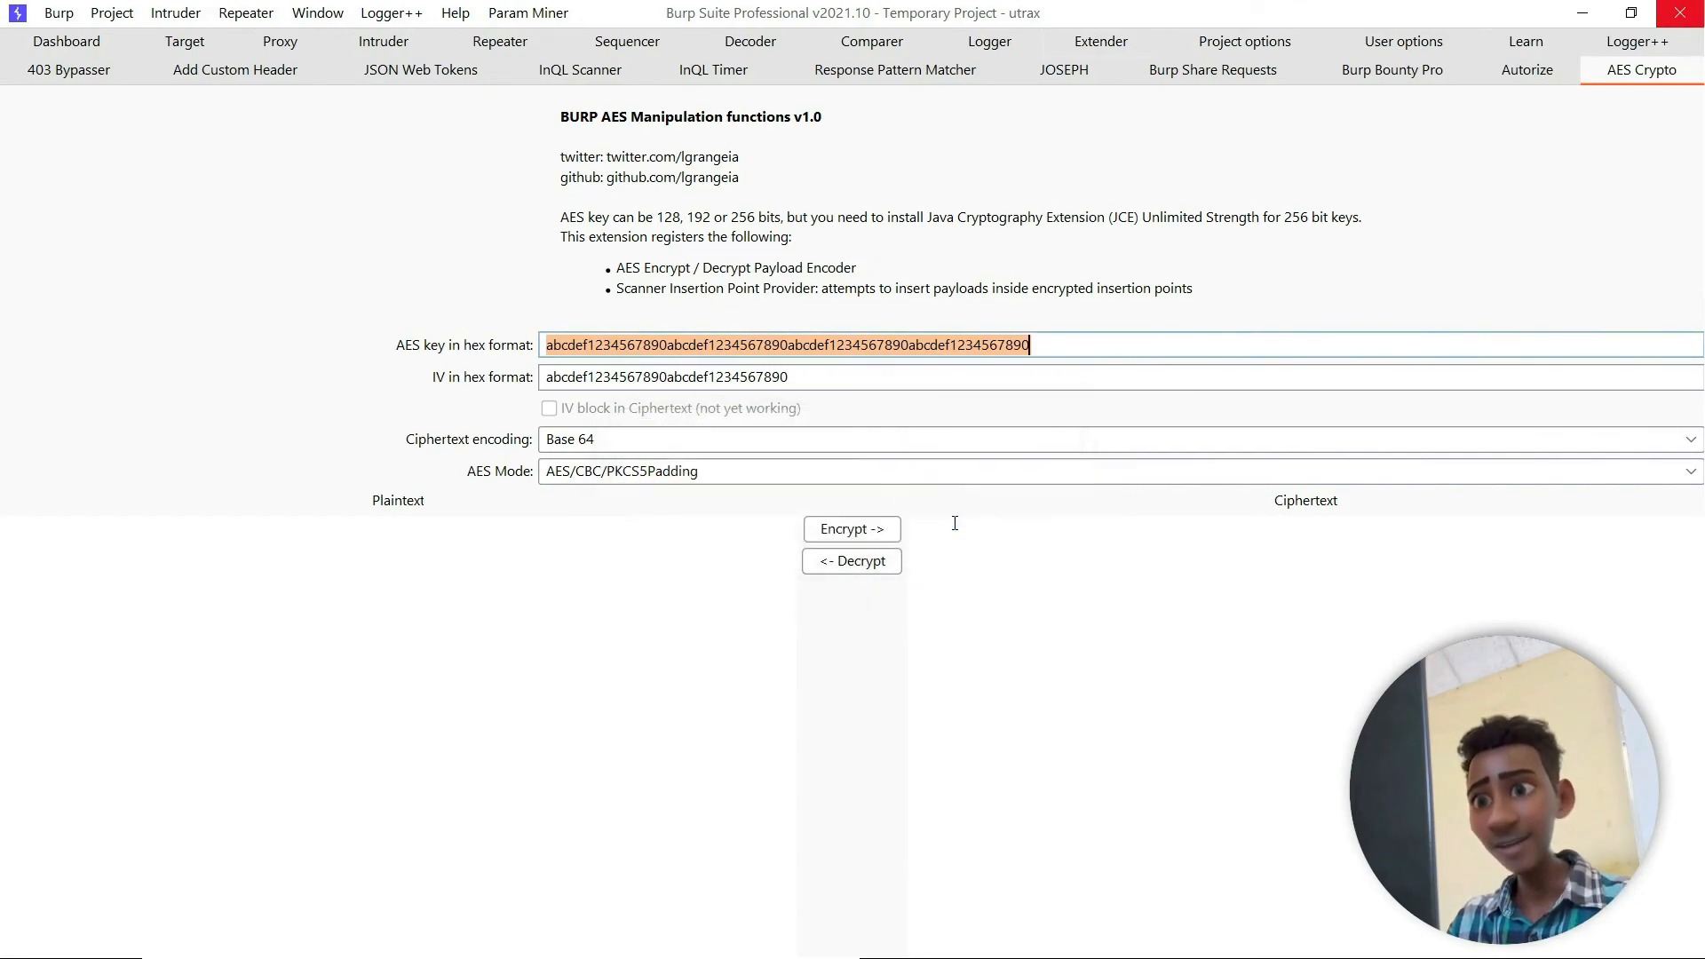